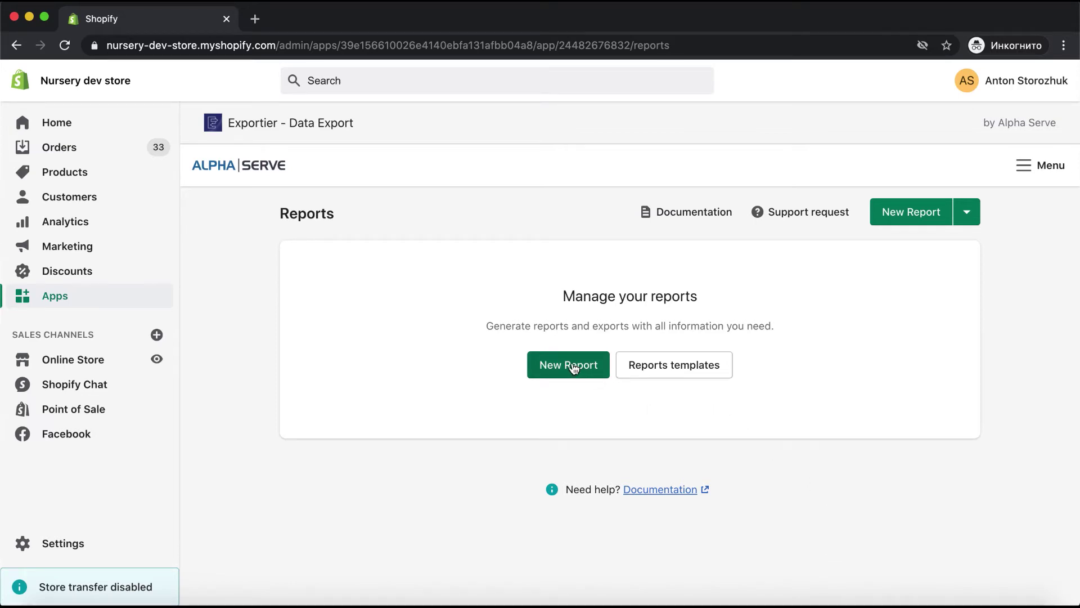
Start a new blank report from the empty Reports page.
{"action": "left_click", "coordinate": [574, 367]}
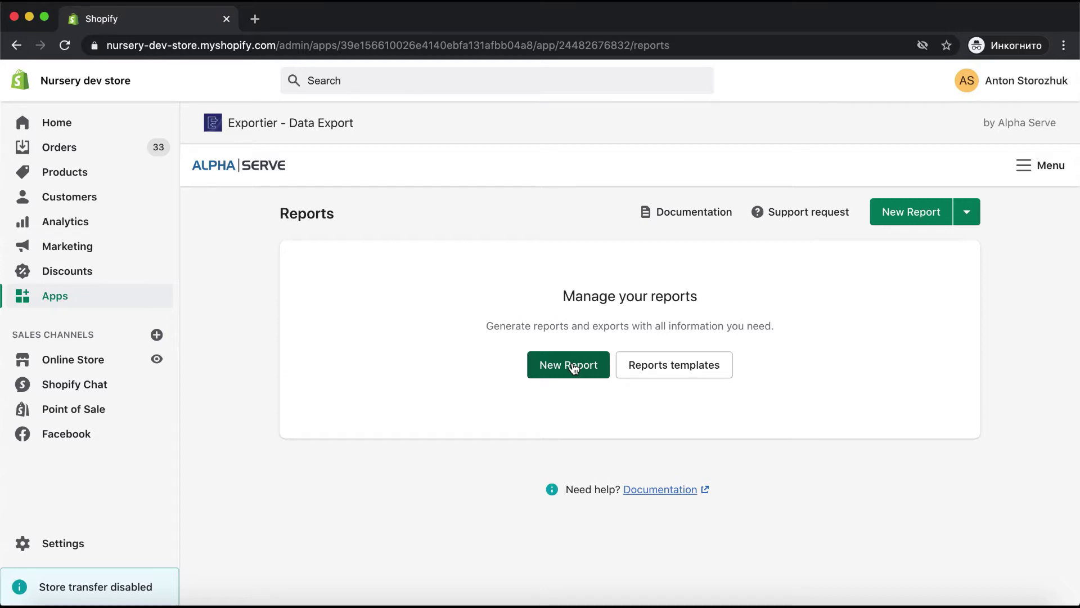
{"action": "left_click", "coordinate": [574, 367]}
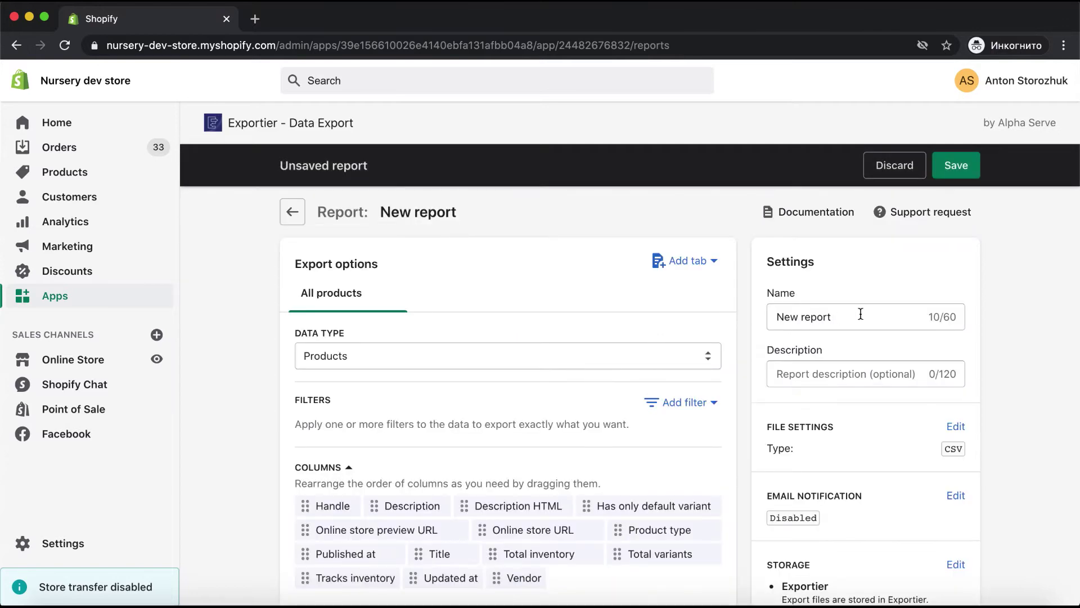
Choose Customers as the report's data type.
{"action": "scroll", "coordinate": [953, 311], "scroll_direction": "down", "scroll_amount": 3}
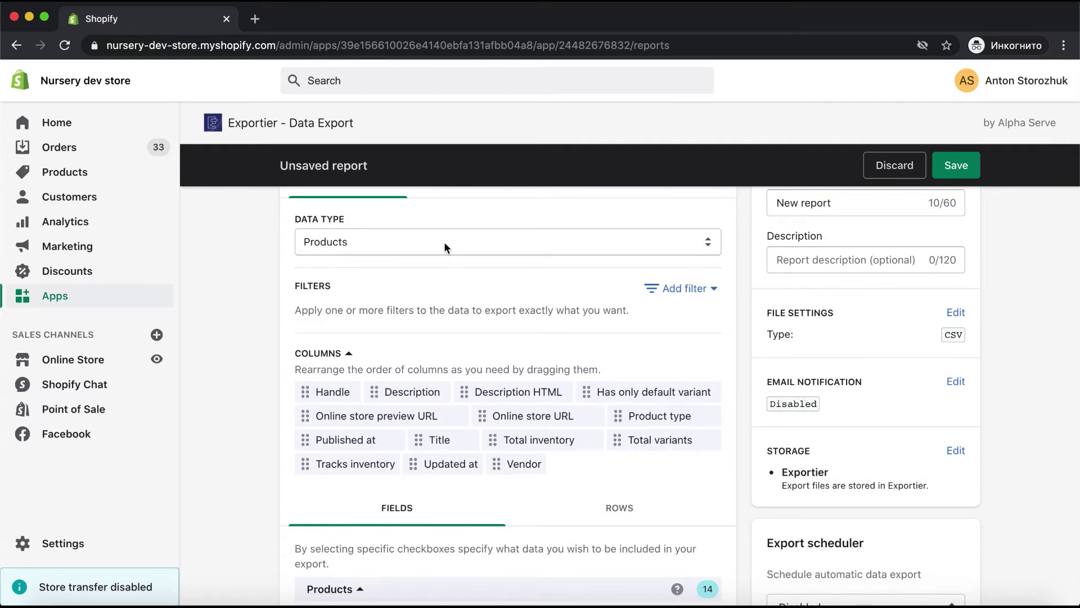
{"action": "left_click", "coordinate": [445, 247]}
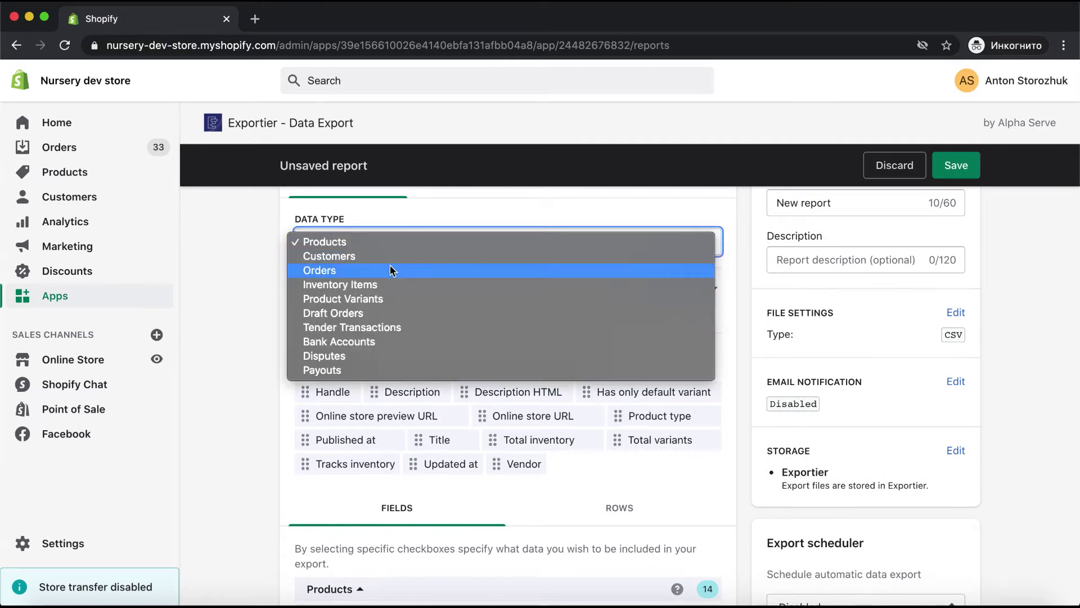
{"action": "key", "text": "Escape"}
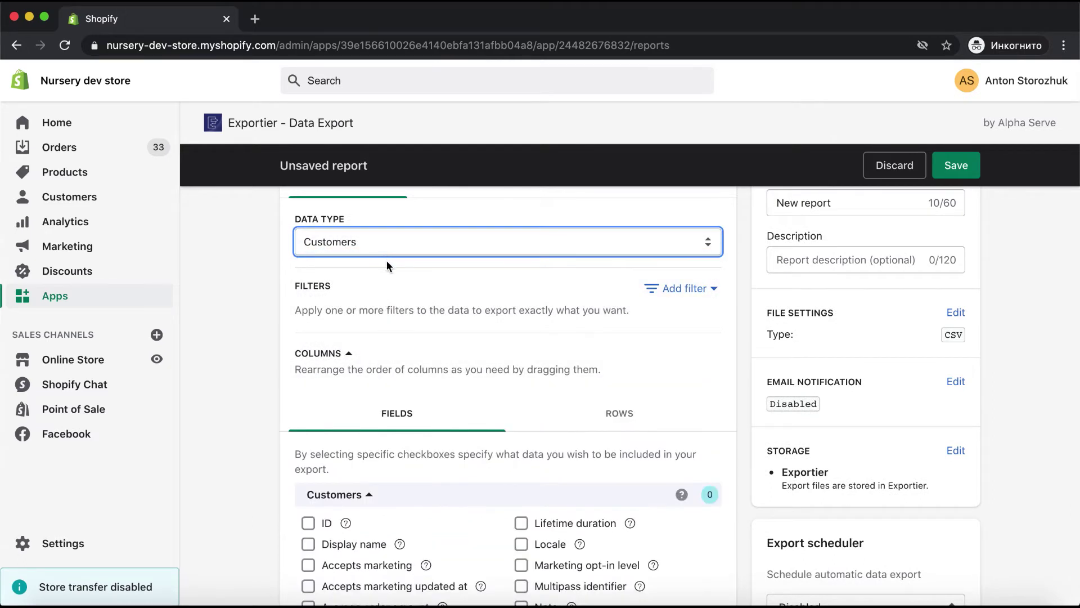
Add a filter for Orders count more than 5.
{"action": "left_click", "coordinate": [684, 288]}
{"action": "left_click", "coordinate": [675, 372]}
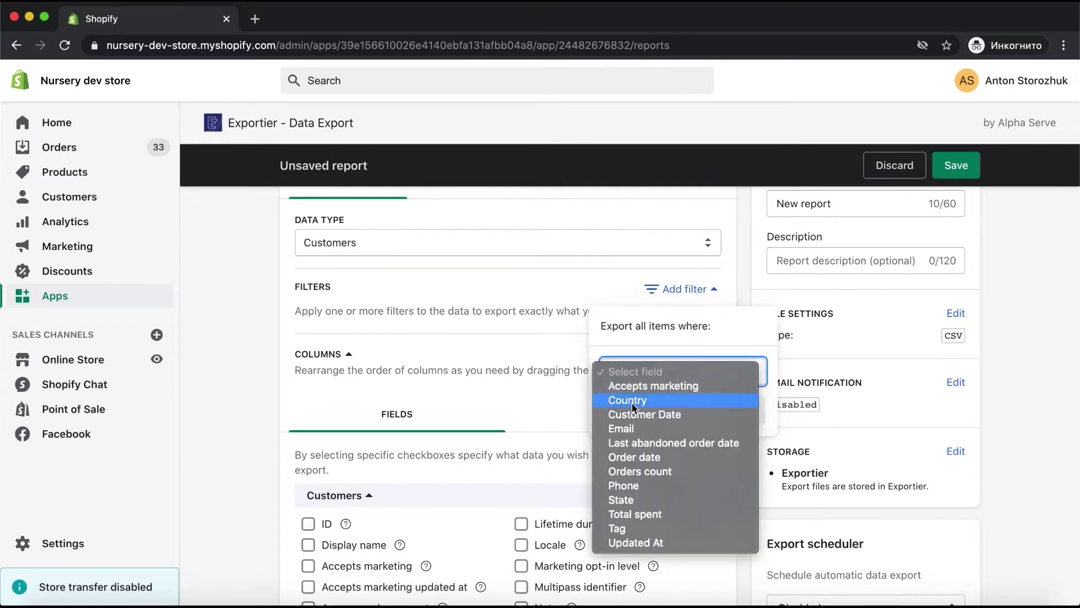
{"action": "left_click", "coordinate": [627, 465]}
{"action": "left_click", "coordinate": [576, 410]}
{"action": "left_click", "coordinate": [568, 435]}
{"action": "left_click", "coordinate": [647, 410]}
{"action": "type", "text": "5"}
{"action": "left_click", "coordinate": [798, 450]}
Include the Display name, First name and State columns.
{"action": "scroll", "coordinate": [477, 461], "scroll_direction": "up", "scroll_amount": 2}
{"action": "scroll", "coordinate": [477, 461], "scroll_direction": "down", "scroll_amount": 6}
{"action": "scroll", "coordinate": [338, 304], "scroll_direction": "up", "scroll_amount": 1}
{"action": "left_click", "coordinate": [338, 327]}
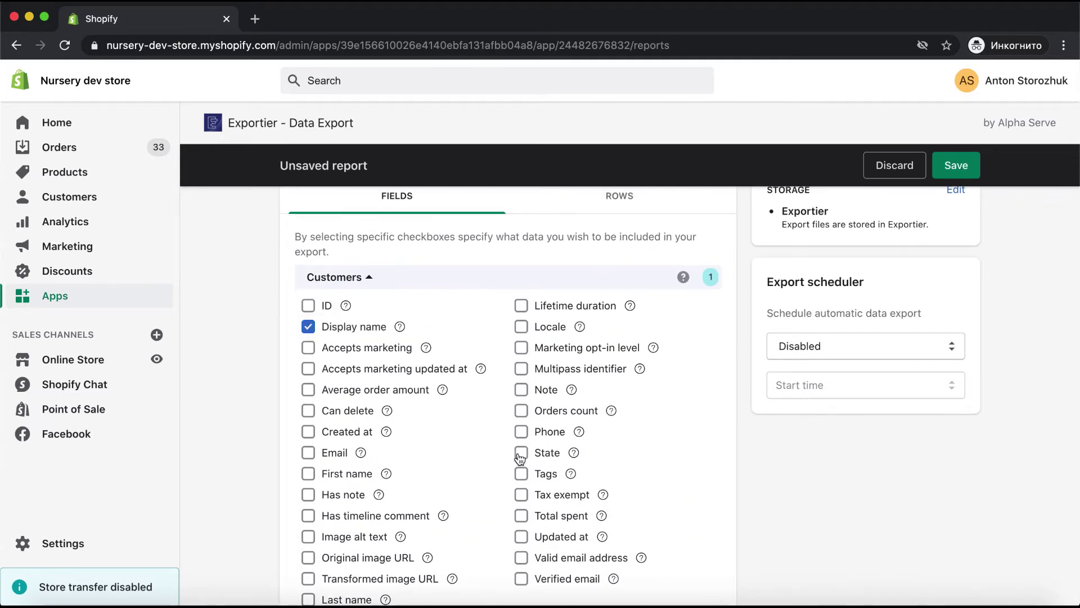
{"action": "left_click", "coordinate": [308, 473]}
{"action": "left_click", "coordinate": [522, 453]}
{"action": "scroll", "coordinate": [523, 456], "scroll_direction": "down", "scroll_amount": 3}
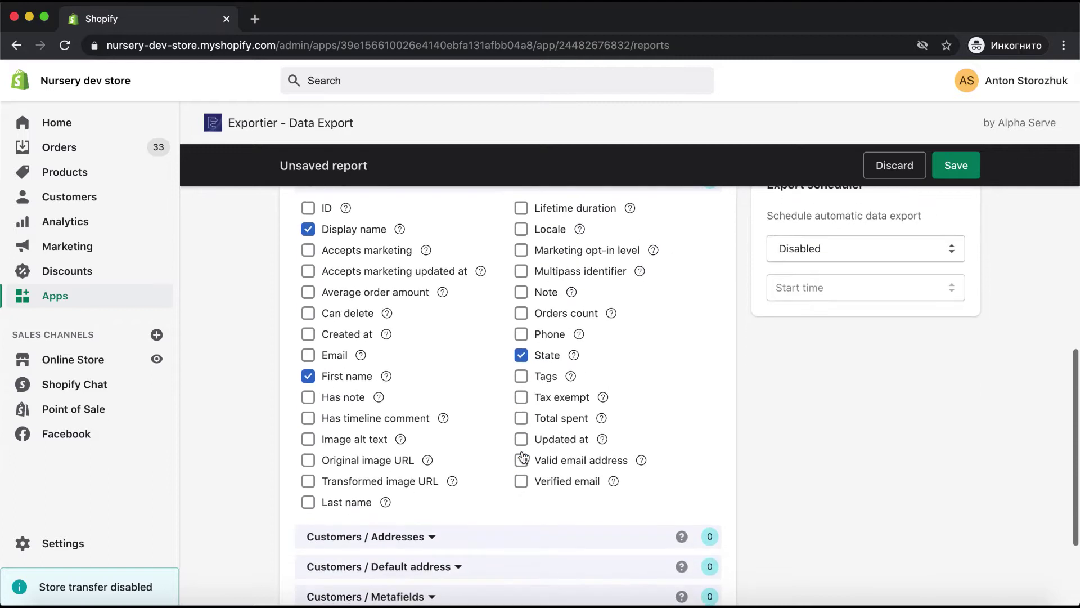
{"action": "scroll", "coordinate": [522, 457], "scroll_direction": "up", "scroll_amount": 2}
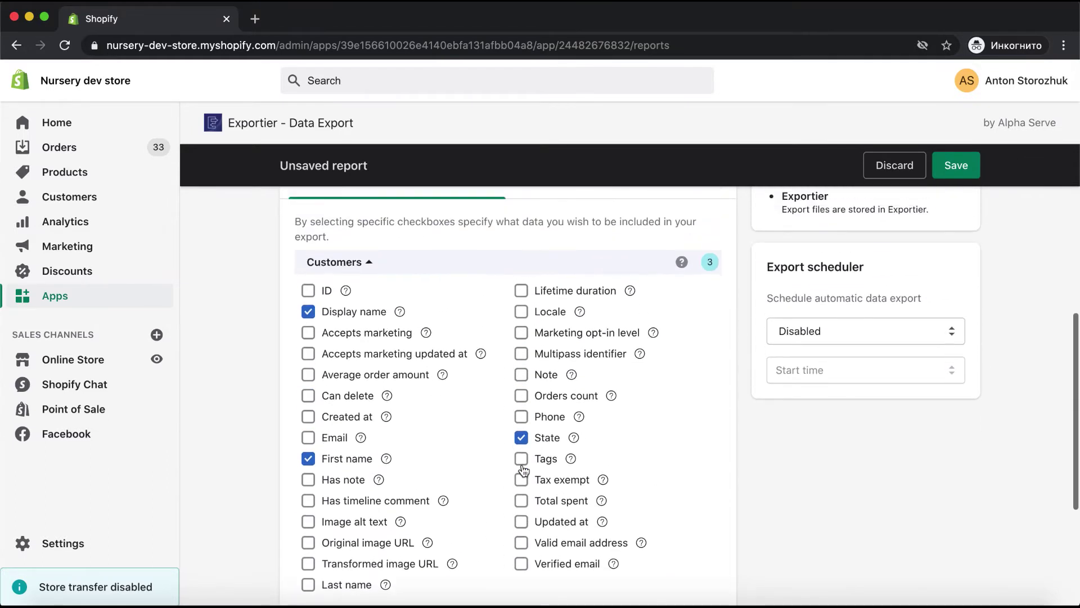
Add the Customers / Addresses First line and Second line columns.
{"action": "left_click", "coordinate": [338, 264]}
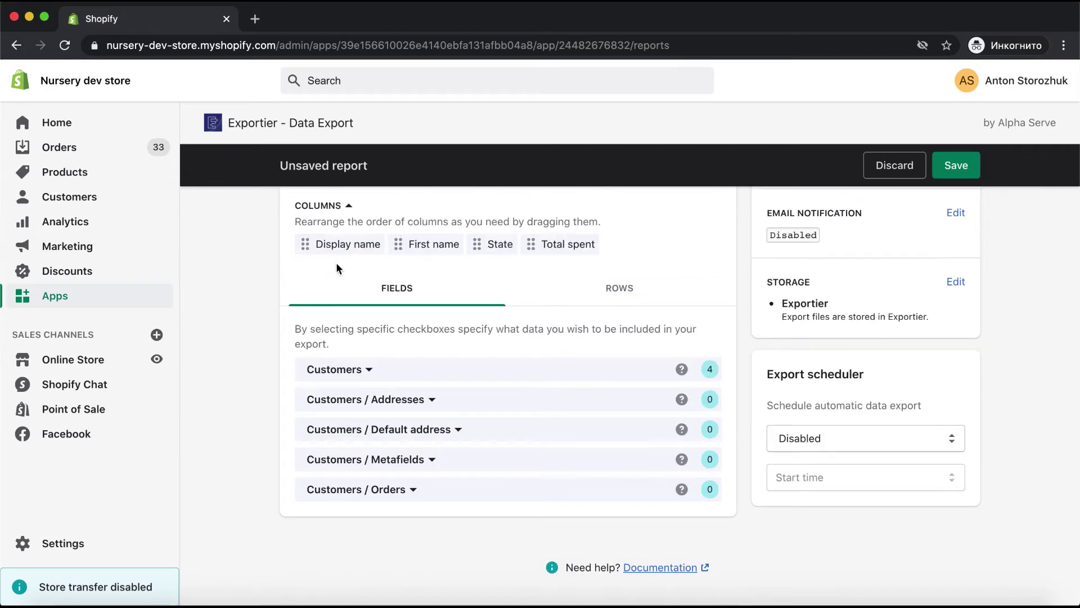
{"action": "left_click", "coordinate": [345, 401]}
{"action": "left_click", "coordinate": [309, 449]}
{"action": "left_click", "coordinate": [308, 470]}
{"action": "left_click", "coordinate": [416, 425]}
Add the order Name, Created at, Updated at and Shop total price columns.
{"action": "left_click", "coordinate": [390, 514]}
{"action": "scroll", "coordinate": [389, 513], "scroll_direction": "down", "scroll_amount": 5}
{"action": "left_click", "coordinate": [308, 351]}
{"action": "scroll", "coordinate": [404, 480], "scroll_direction": "down", "scroll_amount": 5}
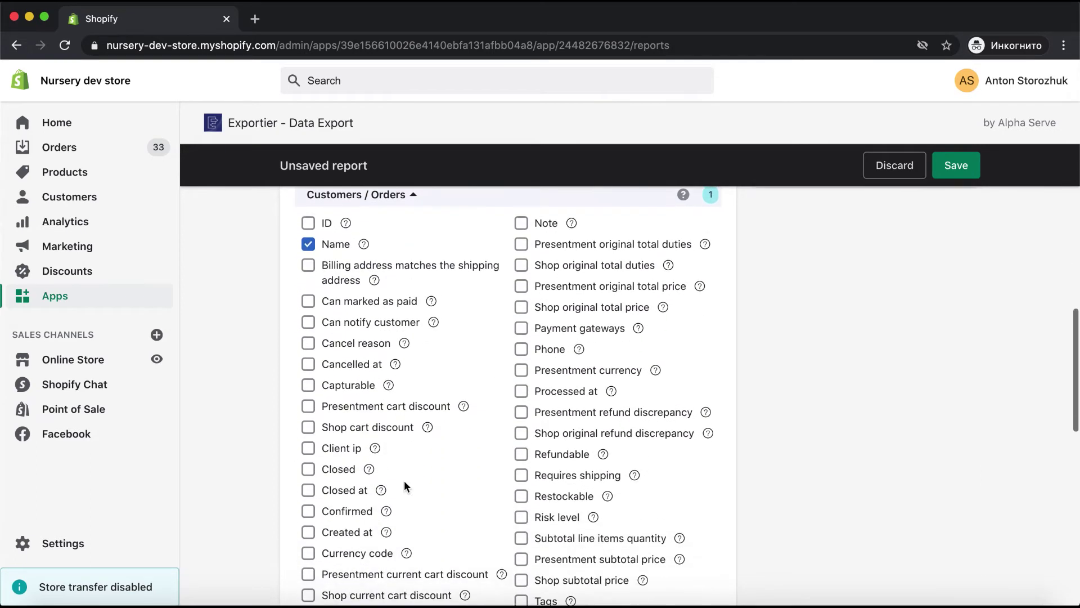
{"action": "left_click", "coordinate": [308, 330]}
{"action": "scroll", "coordinate": [311, 302], "scroll_direction": "down", "scroll_amount": 6}
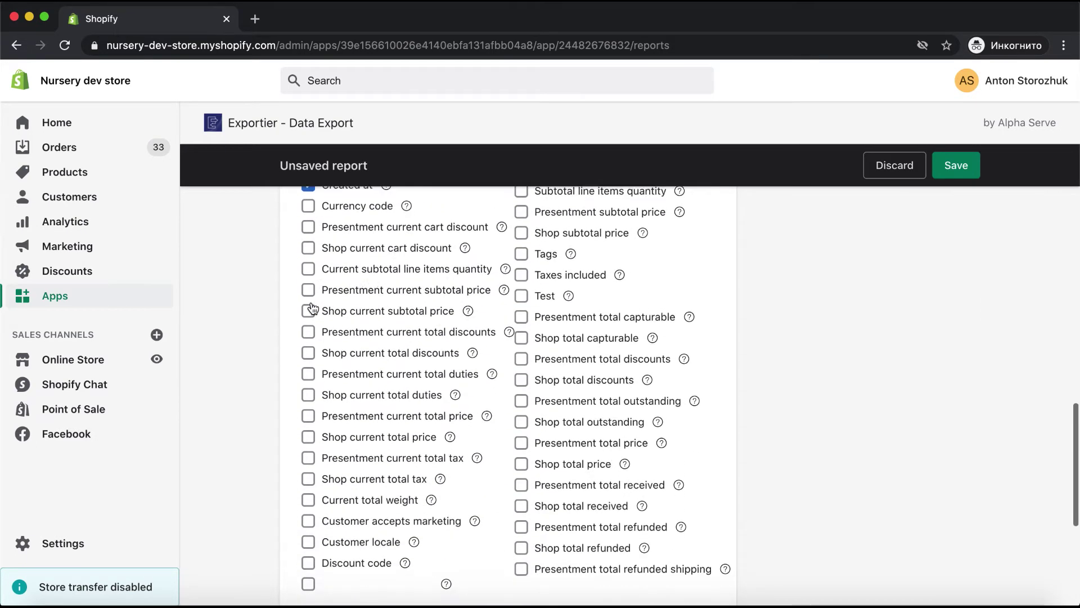
{"action": "left_click", "coordinate": [521, 554]}
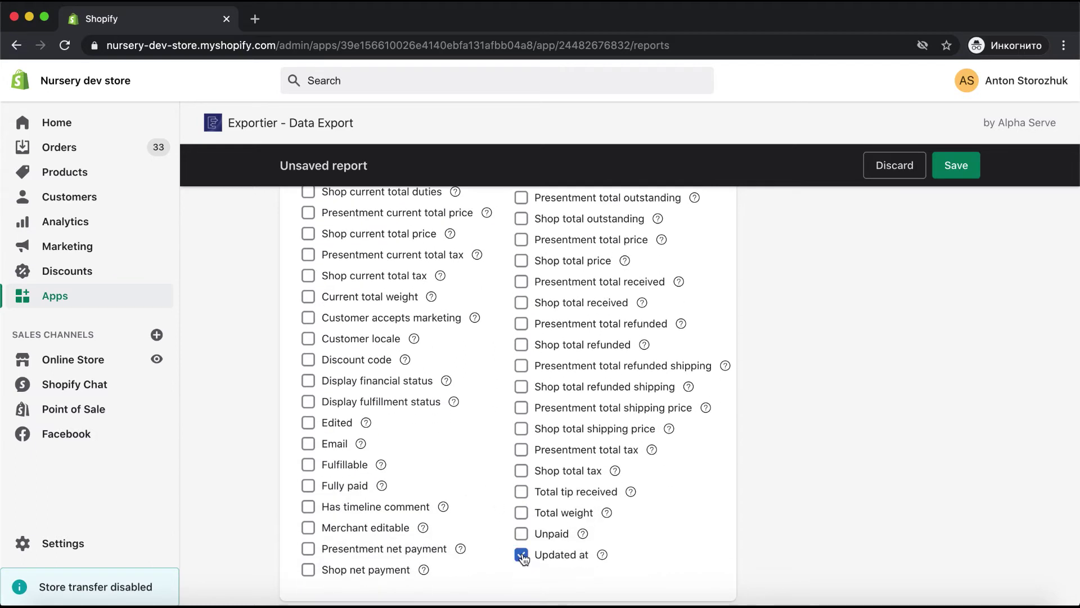
{"action": "scroll", "coordinate": [521, 506], "scroll_direction": "up", "scroll_amount": 4}
{"action": "left_click", "coordinate": [521, 471]}
{"action": "scroll", "coordinate": [522, 467], "scroll_direction": "down", "scroll_amount": 2}
{"action": "scroll", "coordinate": [405, 338], "scroll_direction": "up", "scroll_amount": 10}
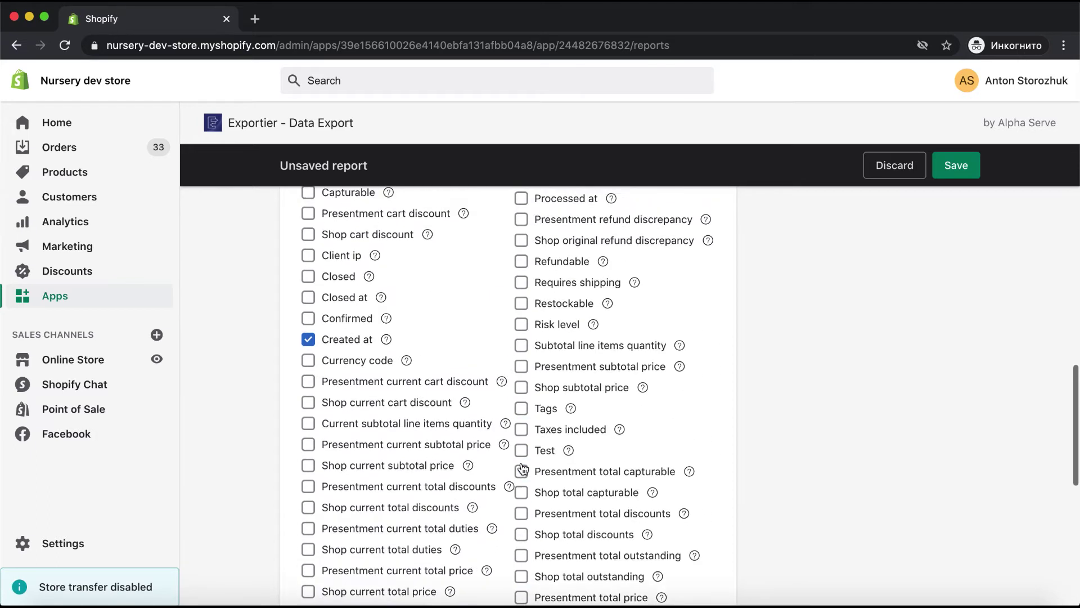
{"action": "left_click", "coordinate": [406, 282]}
{"action": "scroll", "coordinate": [394, 284], "scroll_direction": "up", "scroll_amount": 2}
{"action": "scroll", "coordinate": [403, 286], "scroll_direction": "up", "scroll_amount": 5}
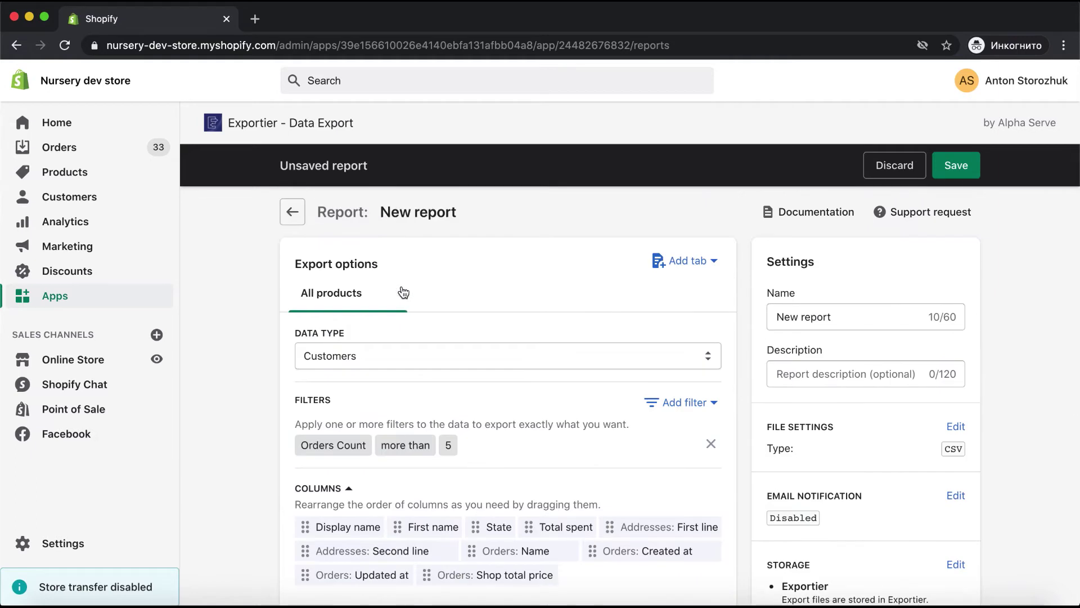
Place Orders: Name right after Total spent and keep file settings as CSV, UTF-8.
{"action": "left_click_drag", "start_coordinate": [472, 552], "coordinate": [631, 526]}
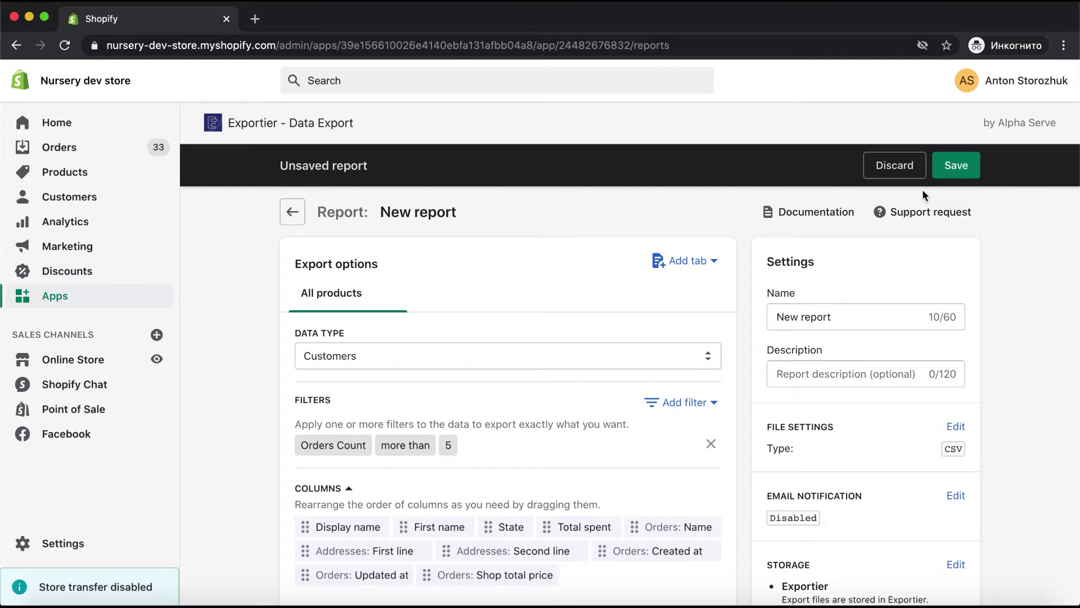
{"action": "left_click", "coordinate": [956, 426]}
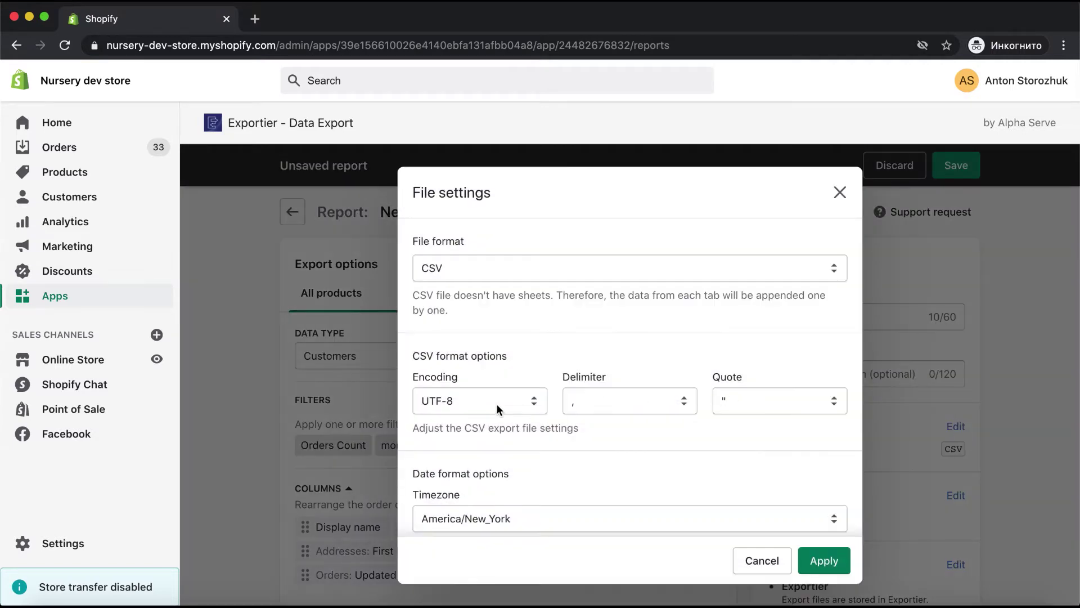
{"action": "left_click", "coordinate": [498, 409]}
{"action": "left_click", "coordinate": [490, 402]}
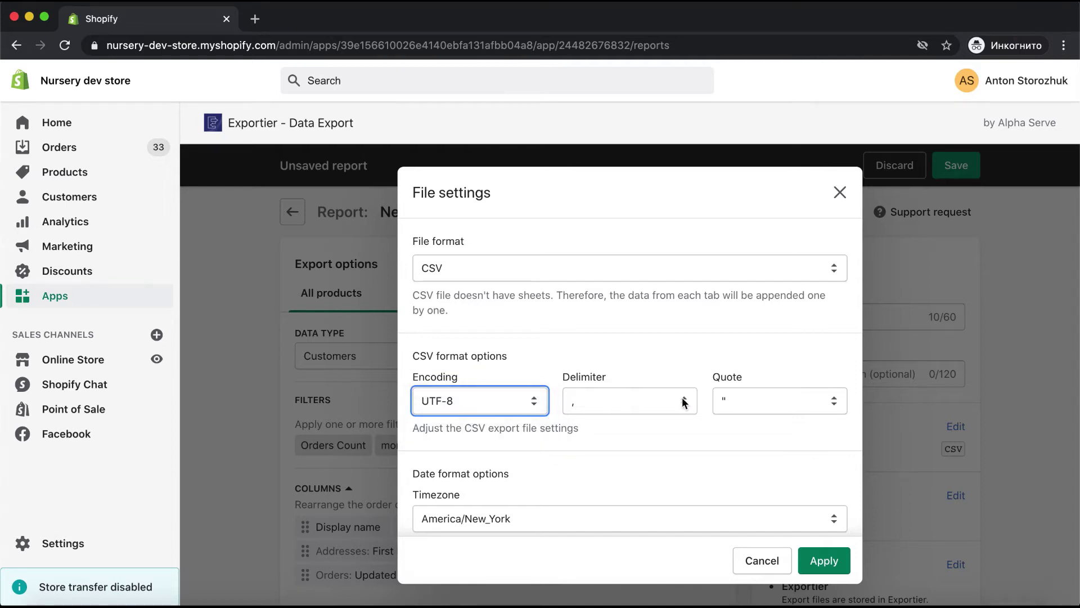
{"action": "scroll", "coordinate": [681, 396], "scroll_direction": "down", "scroll_amount": 2}
{"action": "scroll", "coordinate": [682, 396], "scroll_direction": "up", "scroll_amount": 2}
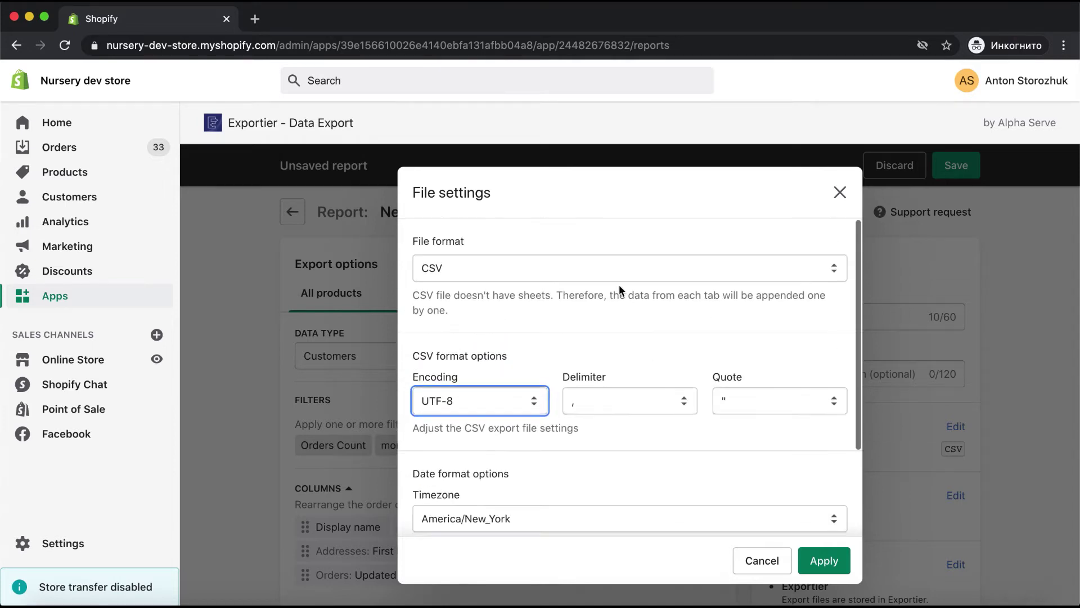
{"action": "left_click", "coordinate": [614, 269]}
{"action": "left_click", "coordinate": [614, 239]}
{"action": "left_click", "coordinate": [823, 560]}
{"action": "scroll", "coordinate": [823, 559], "scroll_direction": "down", "scroll_amount": 3}
{"action": "scroll", "coordinate": [822, 557], "scroll_direction": "down", "scroll_amount": 2}
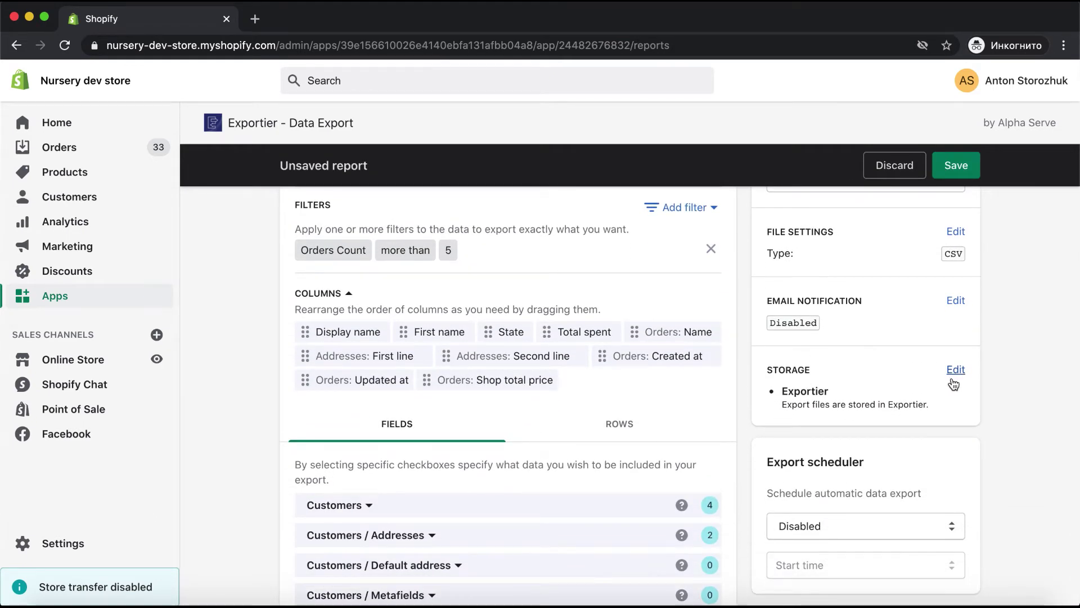
{"action": "scroll", "coordinate": [953, 384], "scroll_direction": "down", "scroll_amount": 2}
Schedule the export to run every day starting at 12:00 AM.
{"action": "left_click", "coordinate": [871, 425]}
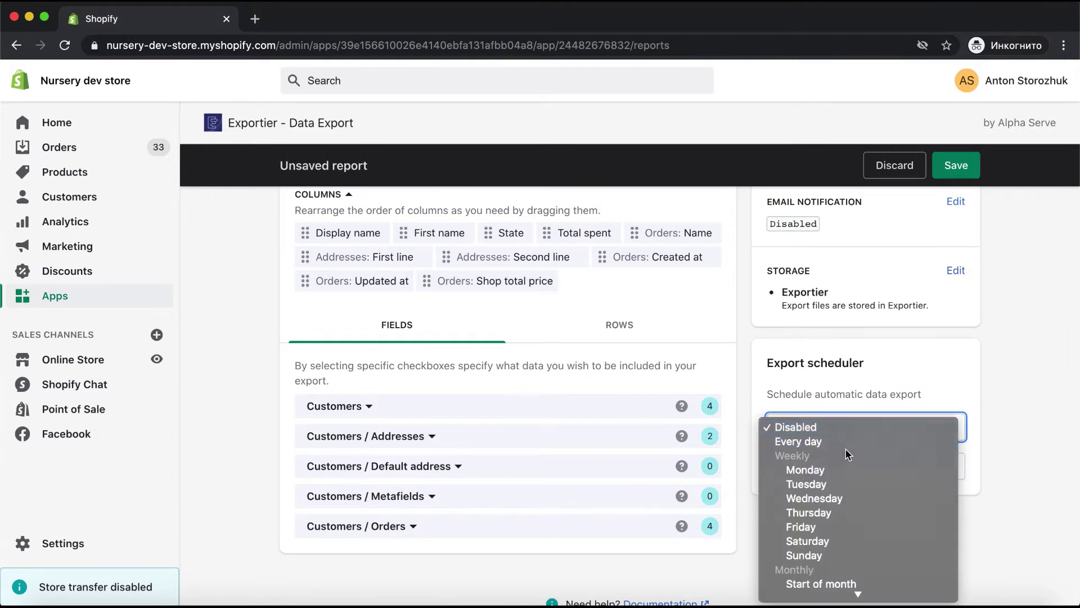
{"action": "left_click", "coordinate": [830, 442]}
{"action": "left_click", "coordinate": [825, 467]}
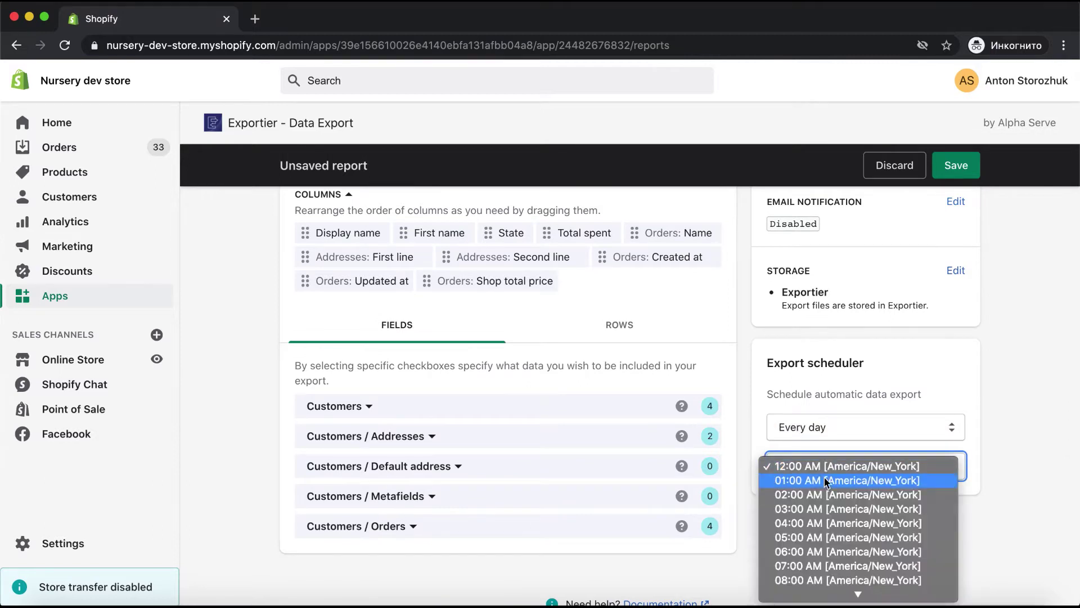
{"action": "left_click", "coordinate": [822, 508]}
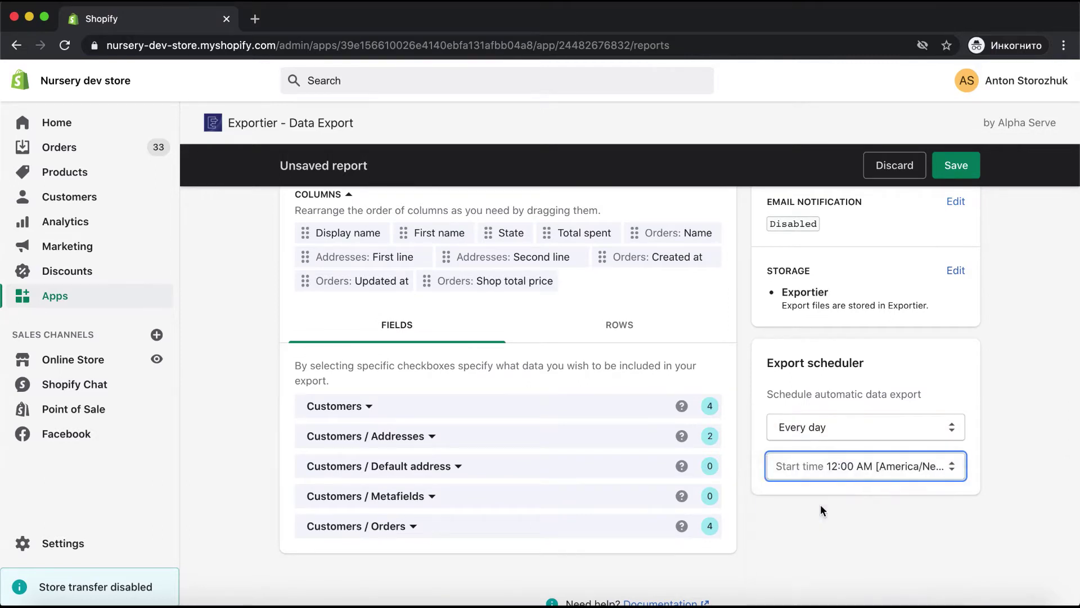
{"action": "scroll", "coordinate": [822, 509], "scroll_direction": "up", "scroll_amount": 3}
{"action": "scroll", "coordinate": [820, 504], "scroll_direction": "up", "scroll_amount": 2}
Rename the All products tab to 'All customers'.
{"action": "mouse_move", "coordinate": [376, 298]}
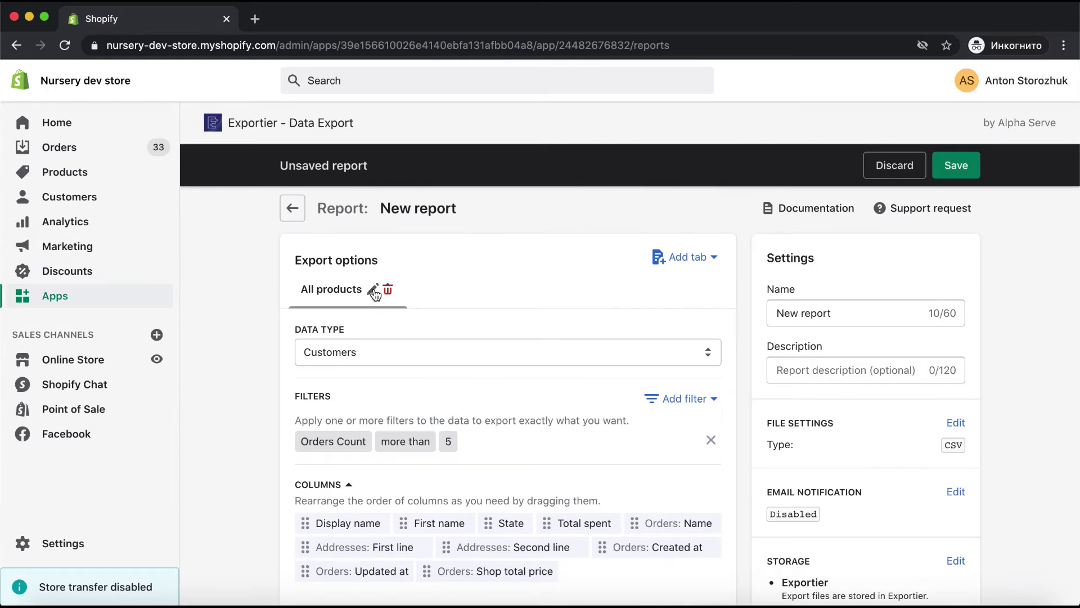
{"action": "left_click", "coordinate": [373, 290]}
{"action": "double_click", "coordinate": [301, 326]}
{"action": "type", "text": "customers"}
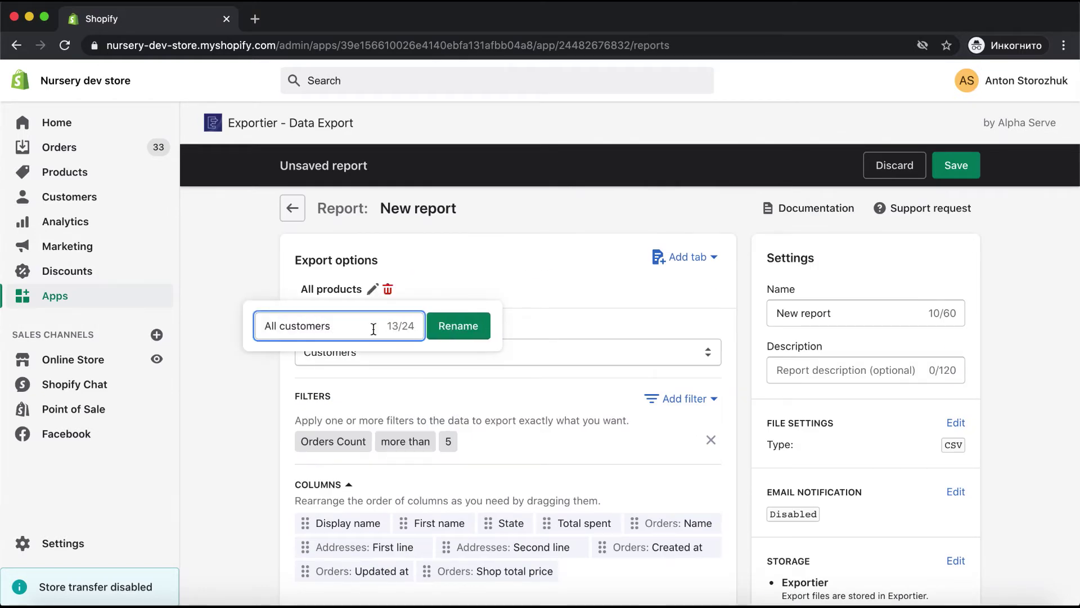
{"action": "left_click", "coordinate": [458, 323]}
Name the report 'Customers' and save it.
{"action": "triple_click", "coordinate": [770, 315]}
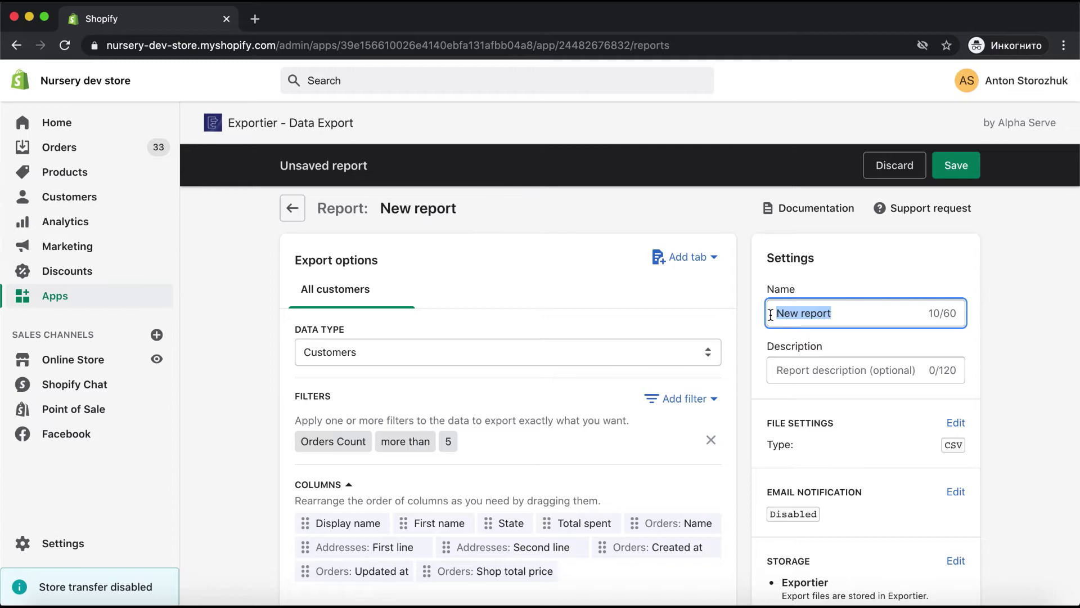
{"action": "type", "text": "Customers"}
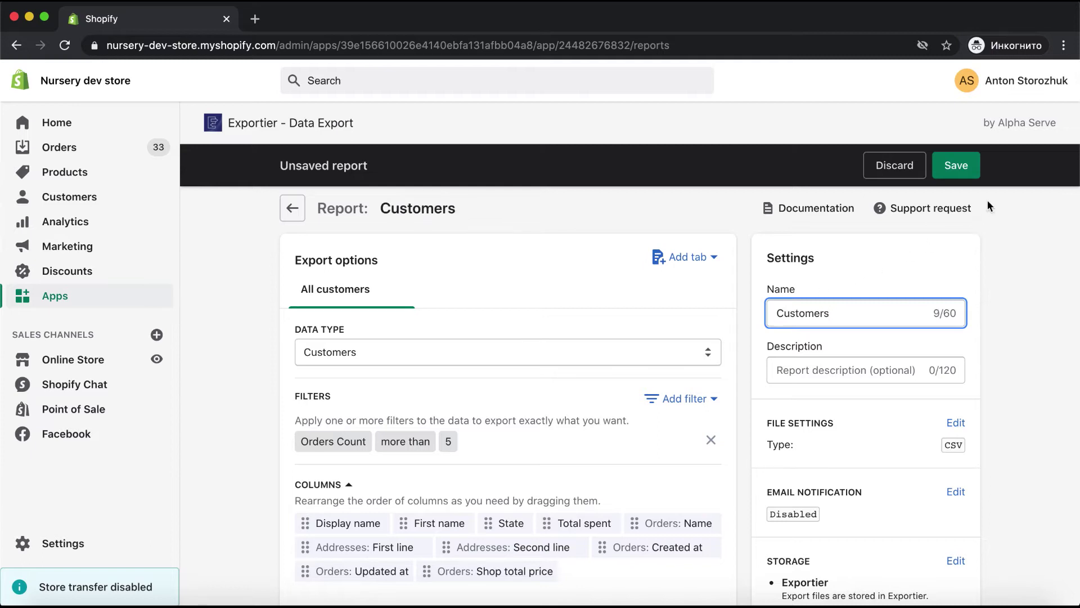
{"action": "left_click", "coordinate": [959, 172]}
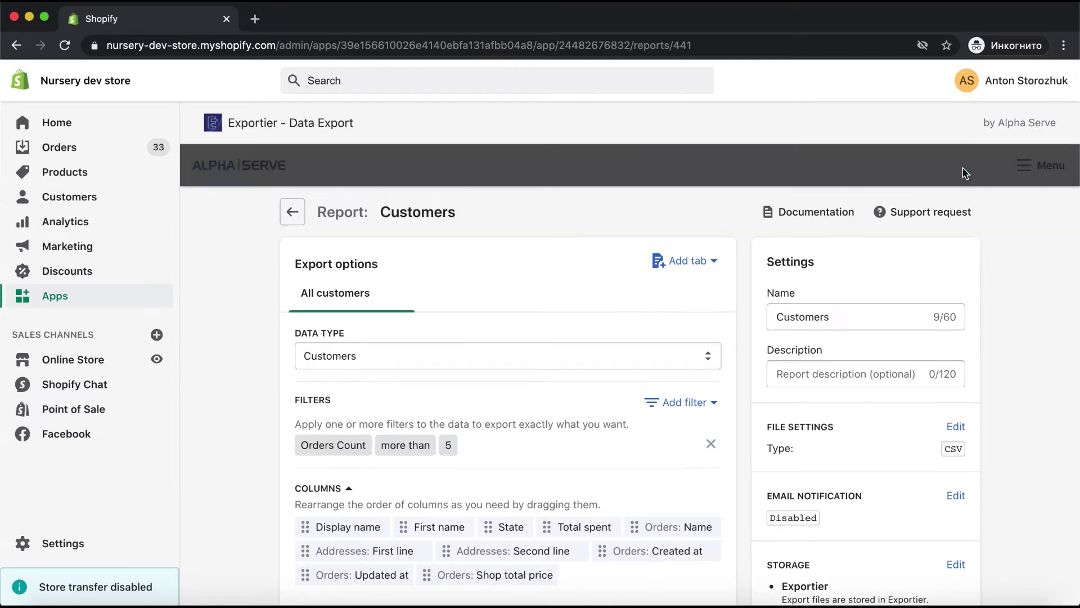
Generate the Customers report from the list, download its CSV and open it.
{"action": "left_click", "coordinate": [292, 214]}
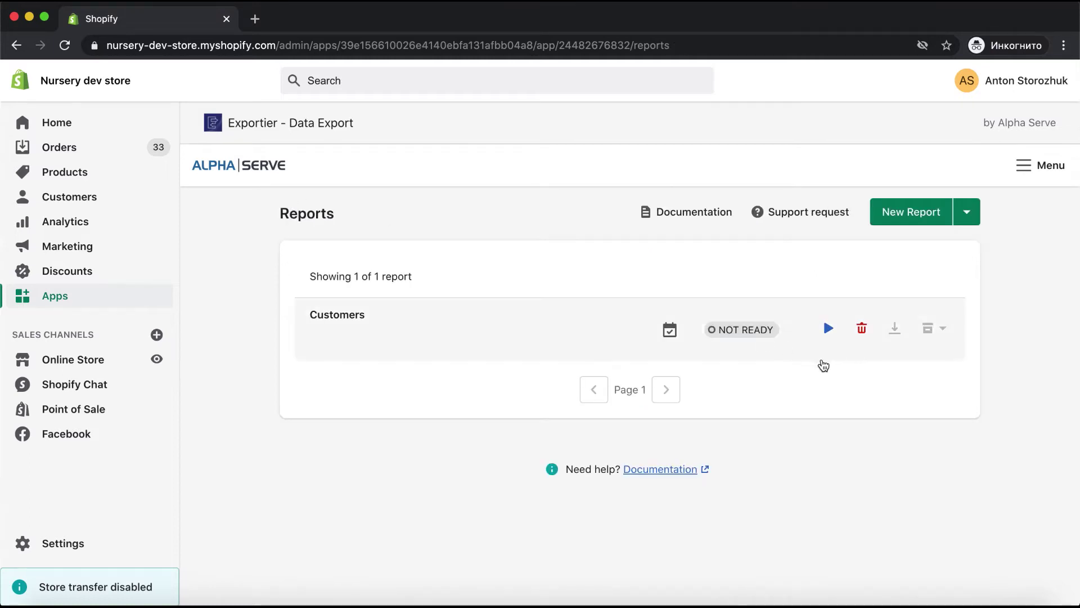
{"action": "left_click", "coordinate": [829, 328]}
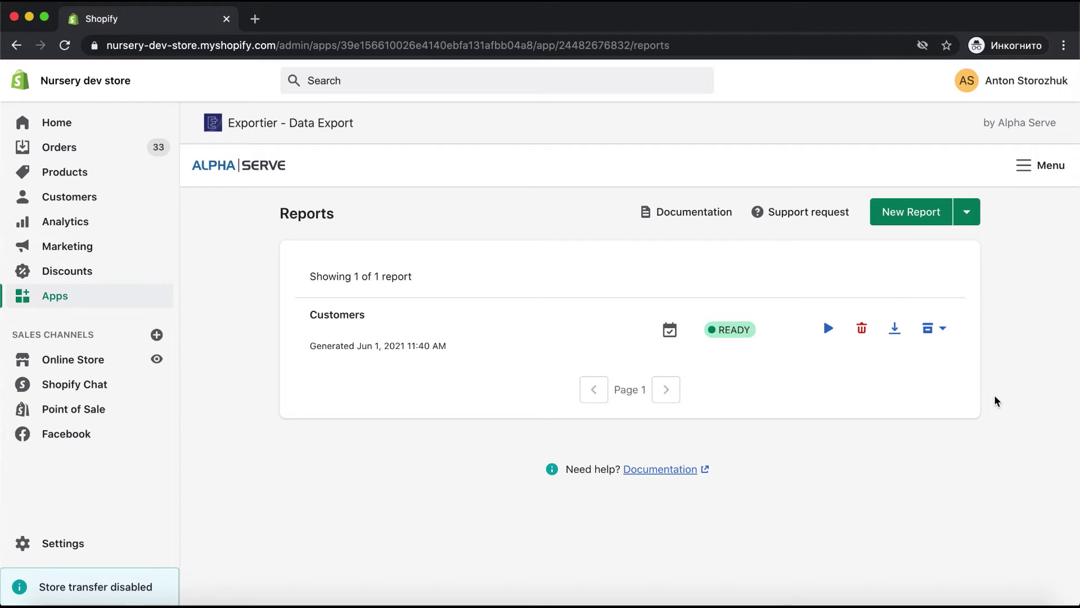
{"action": "left_click", "coordinate": [895, 329]}
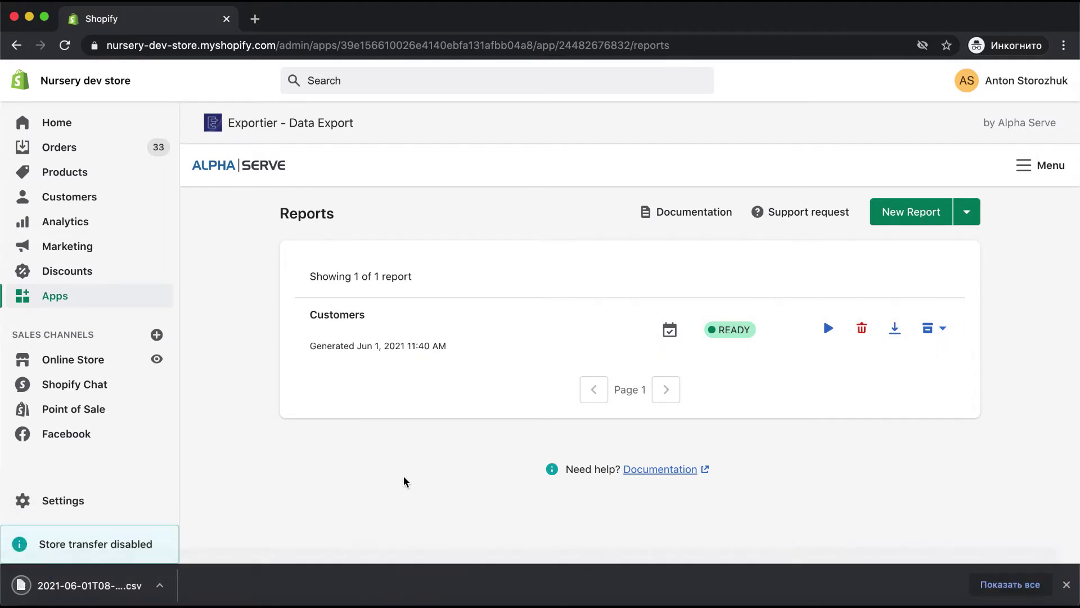
{"action": "left_click", "coordinate": [109, 595]}
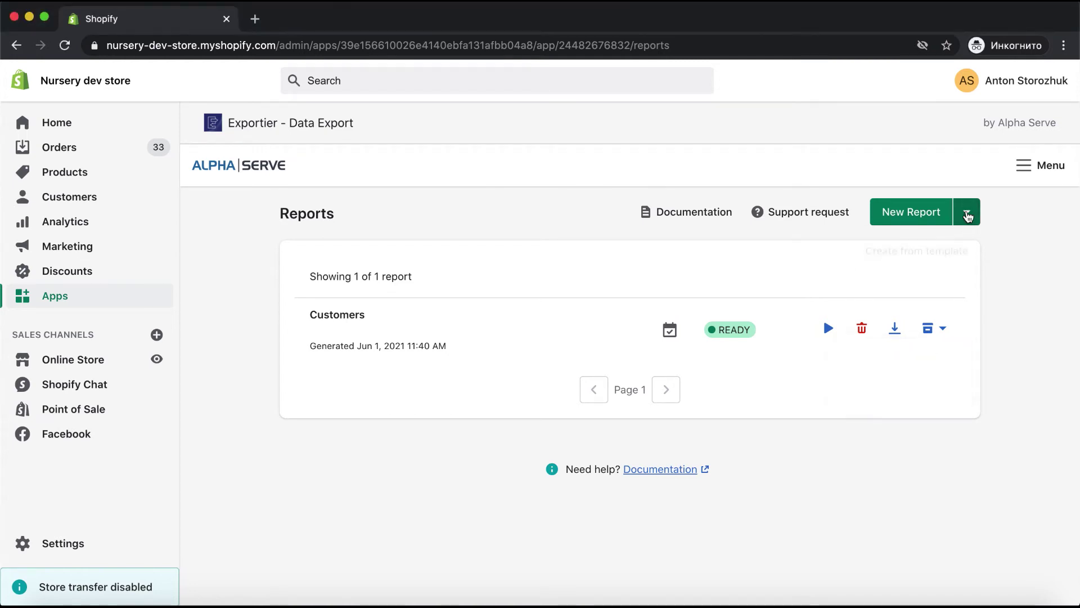
Start a report from a template and pick the Draft orders template.
{"action": "left_click", "coordinate": [967, 215]}
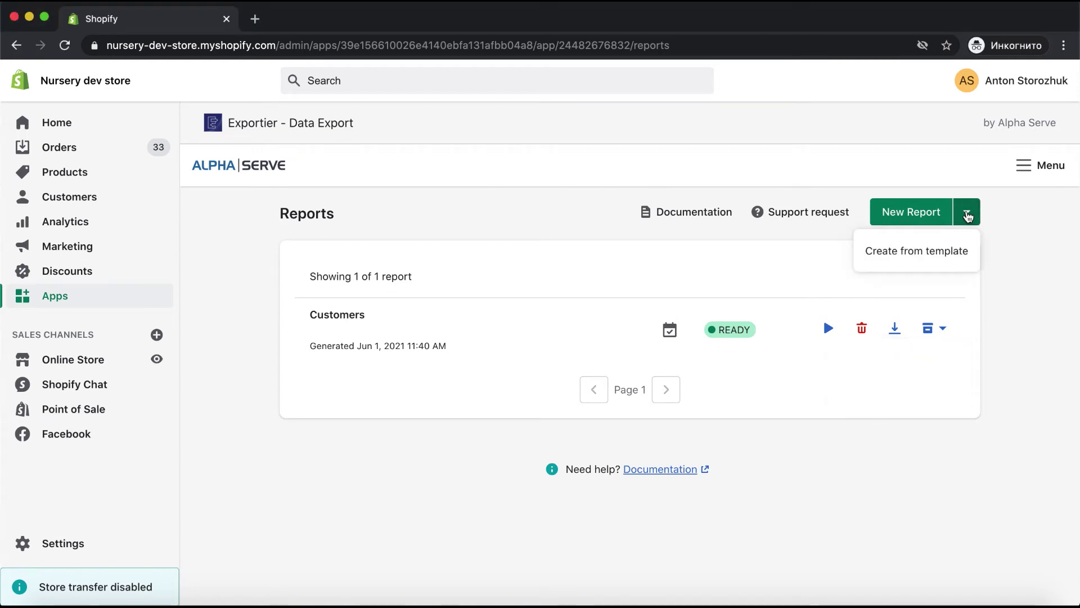
{"action": "left_click", "coordinate": [929, 254]}
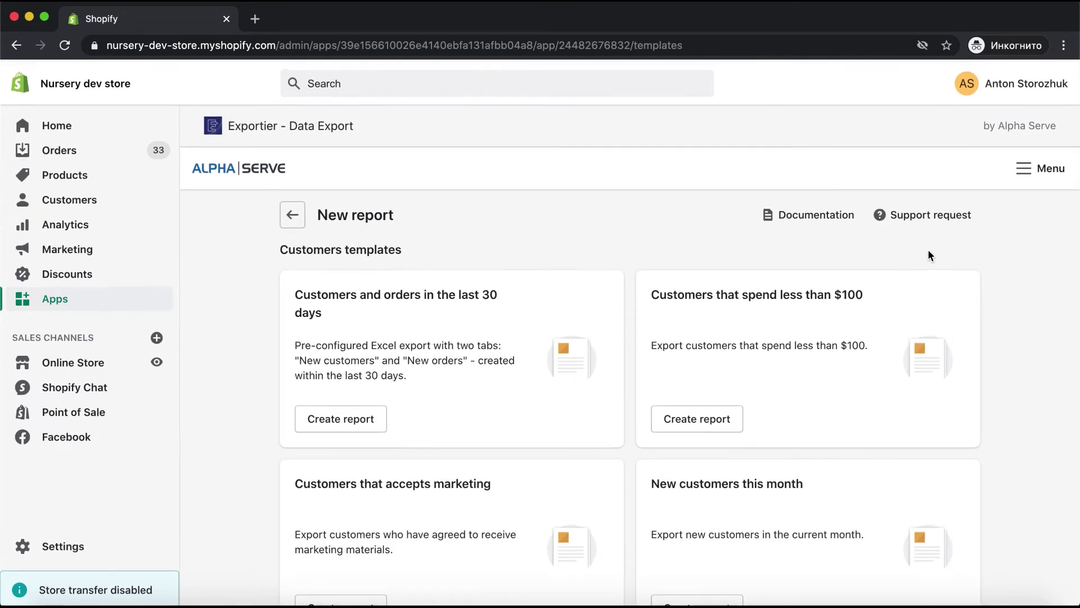
{"action": "scroll", "coordinate": [928, 253], "scroll_direction": "down", "scroll_amount": 4}
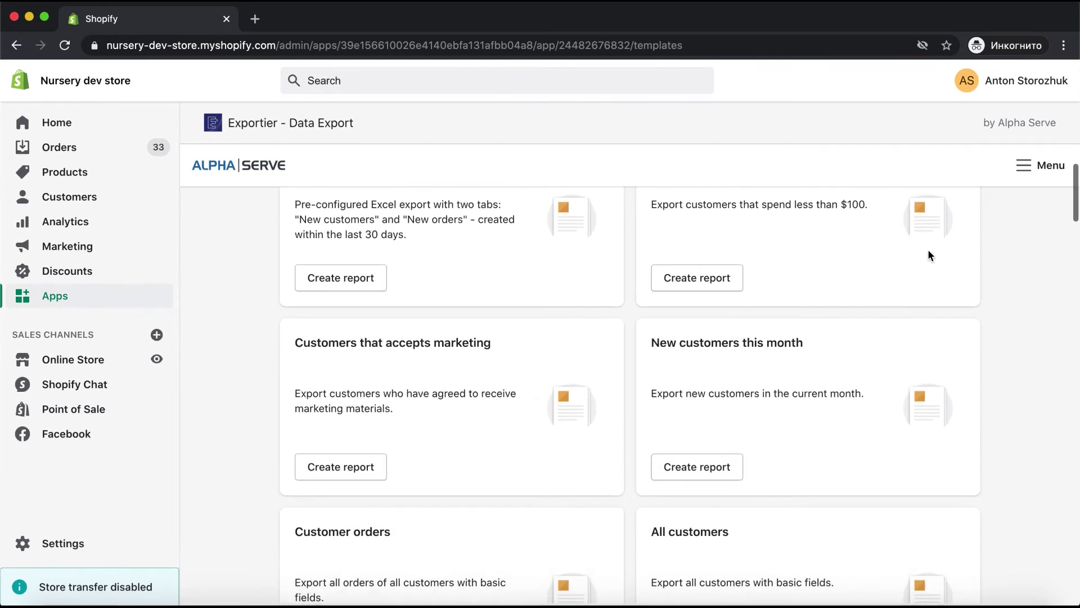
{"action": "scroll", "coordinate": [928, 254], "scroll_direction": "down", "scroll_amount": 4}
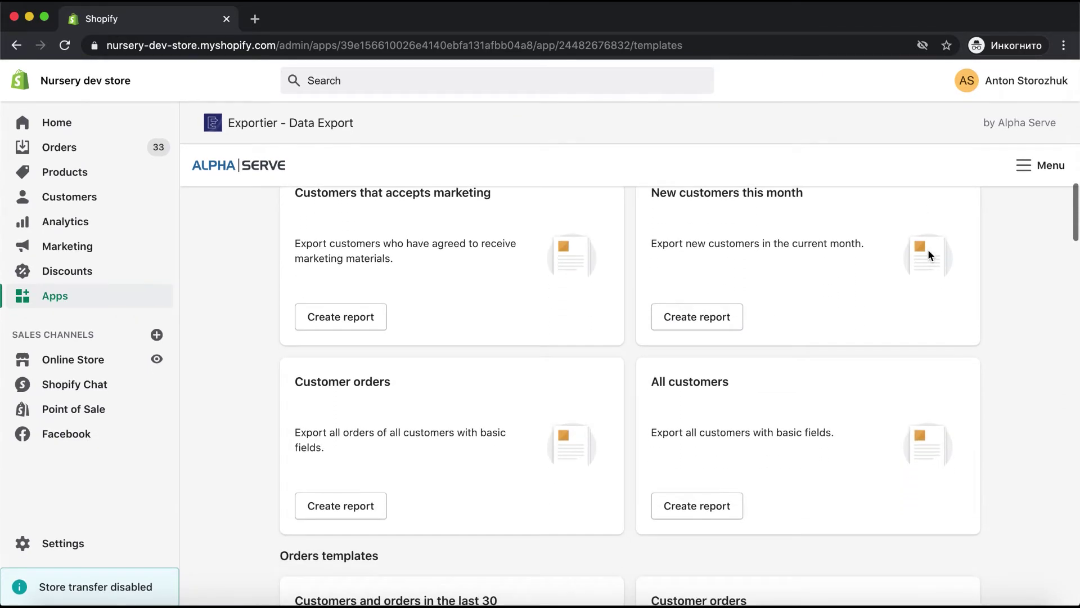
{"action": "scroll", "coordinate": [929, 254], "scroll_direction": "down", "scroll_amount": 4}
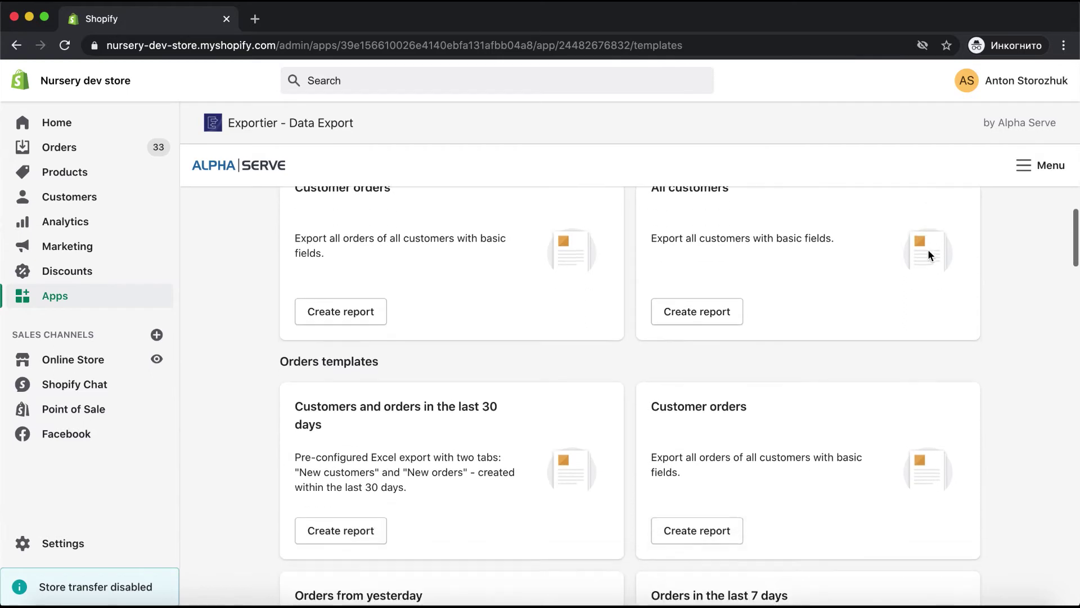
{"action": "scroll", "coordinate": [928, 255], "scroll_direction": "down", "scroll_amount": 4}
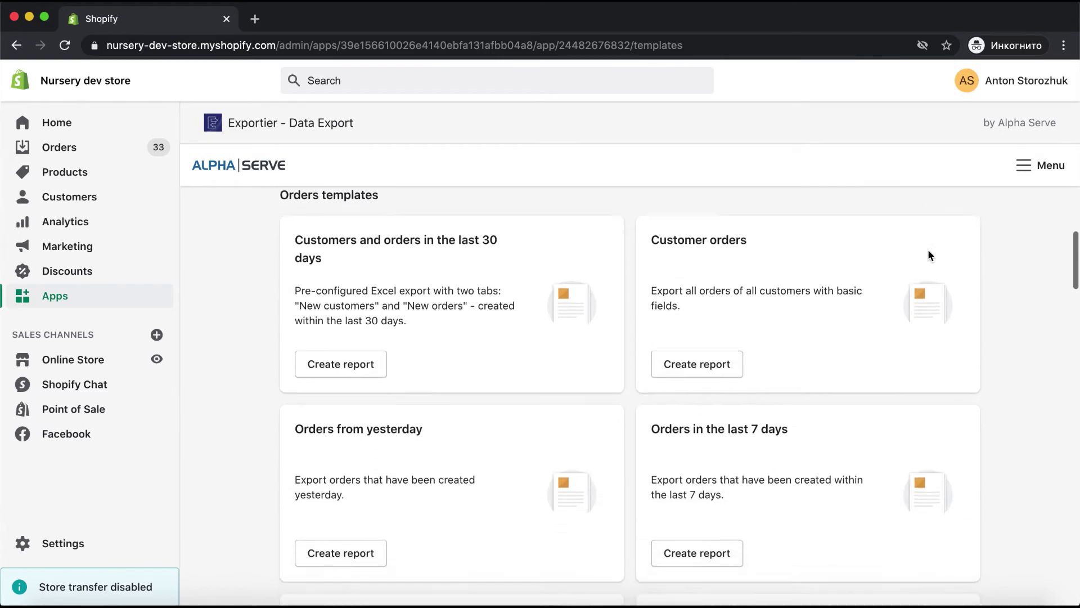
{"action": "scroll", "coordinate": [928, 254], "scroll_direction": "down", "scroll_amount": 5}
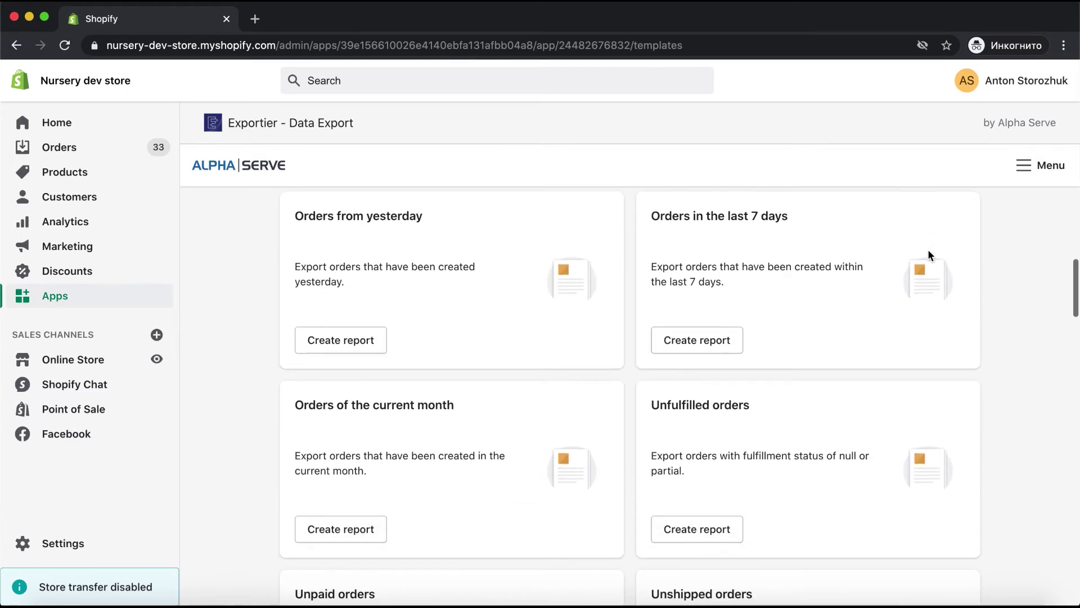
{"action": "scroll", "coordinate": [928, 254], "scroll_direction": "down", "scroll_amount": 4}
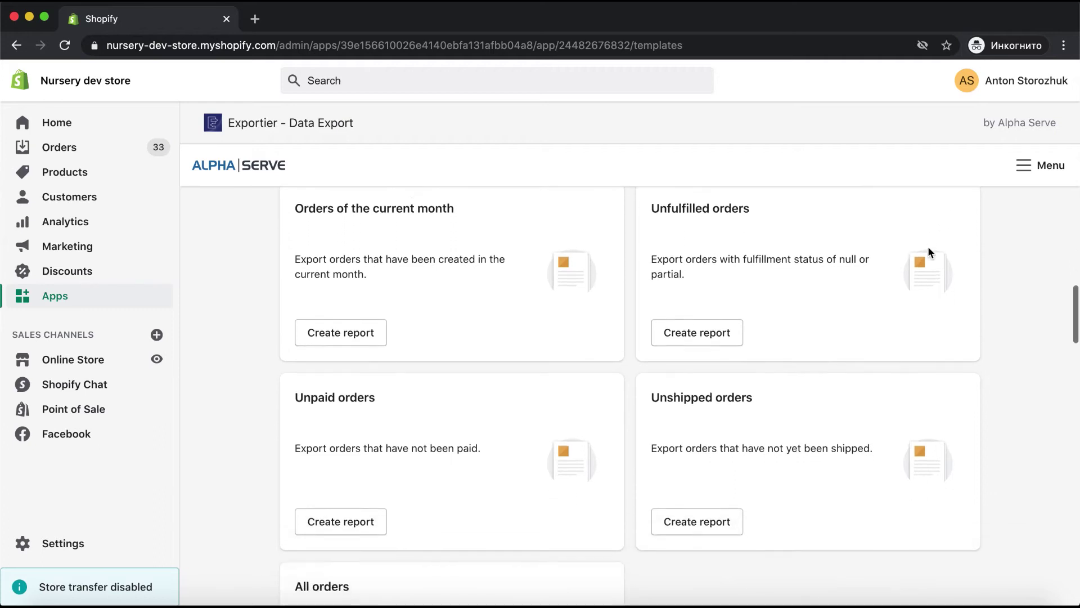
{"action": "scroll", "coordinate": [928, 253], "scroll_direction": "down", "scroll_amount": 4}
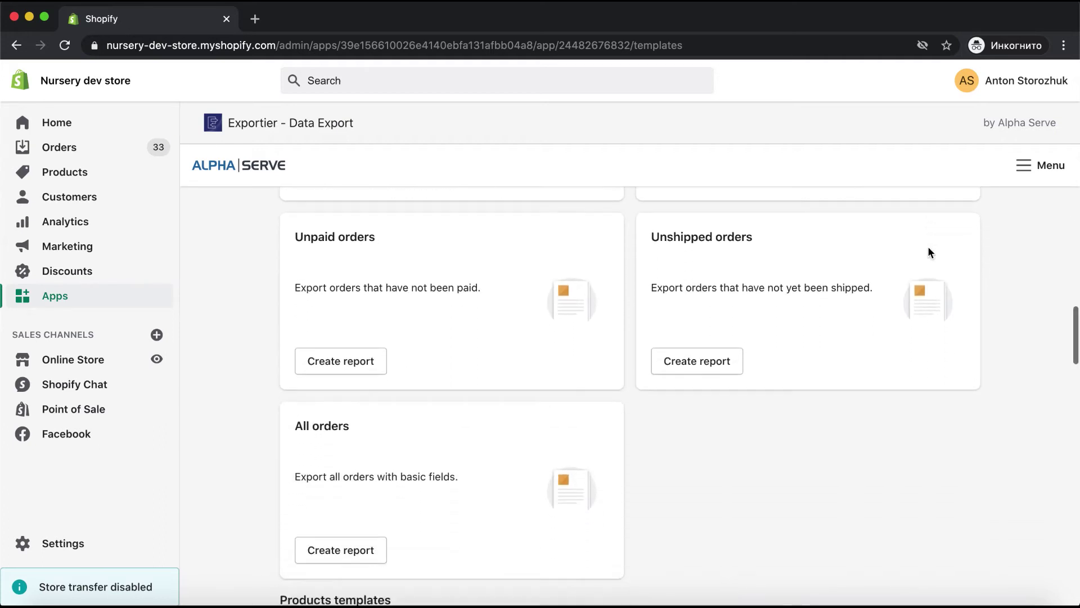
{"action": "scroll", "coordinate": [930, 252], "scroll_direction": "down", "scroll_amount": 8}
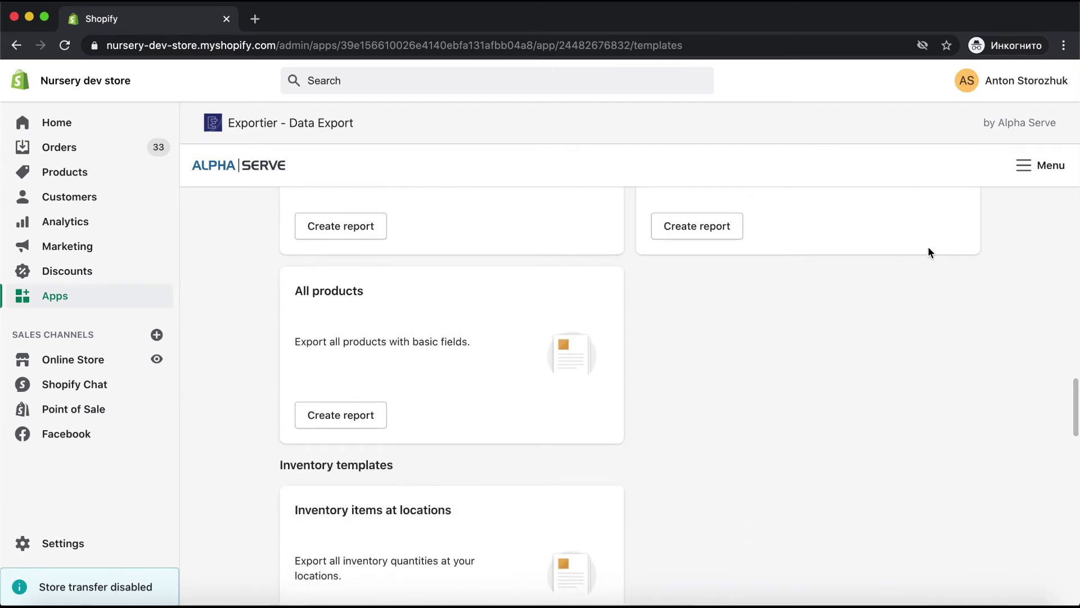
{"action": "scroll", "coordinate": [928, 252], "scroll_direction": "up", "scroll_amount": 3}
{"action": "scroll", "coordinate": [929, 251], "scroll_direction": "down", "scroll_amount": 7}
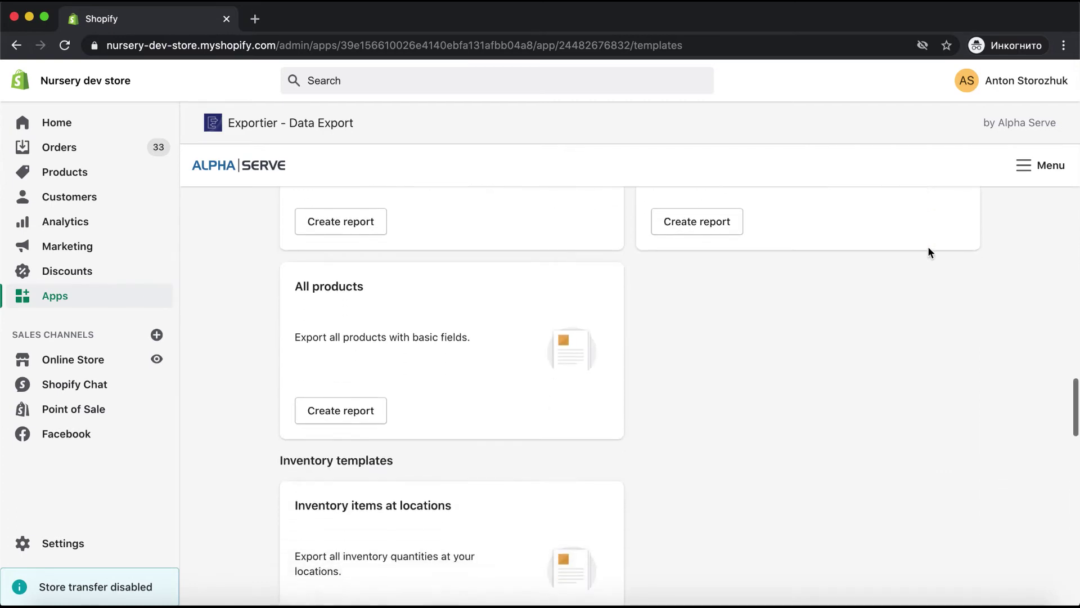
{"action": "scroll", "coordinate": [929, 249], "scroll_direction": "down", "scroll_amount": 6}
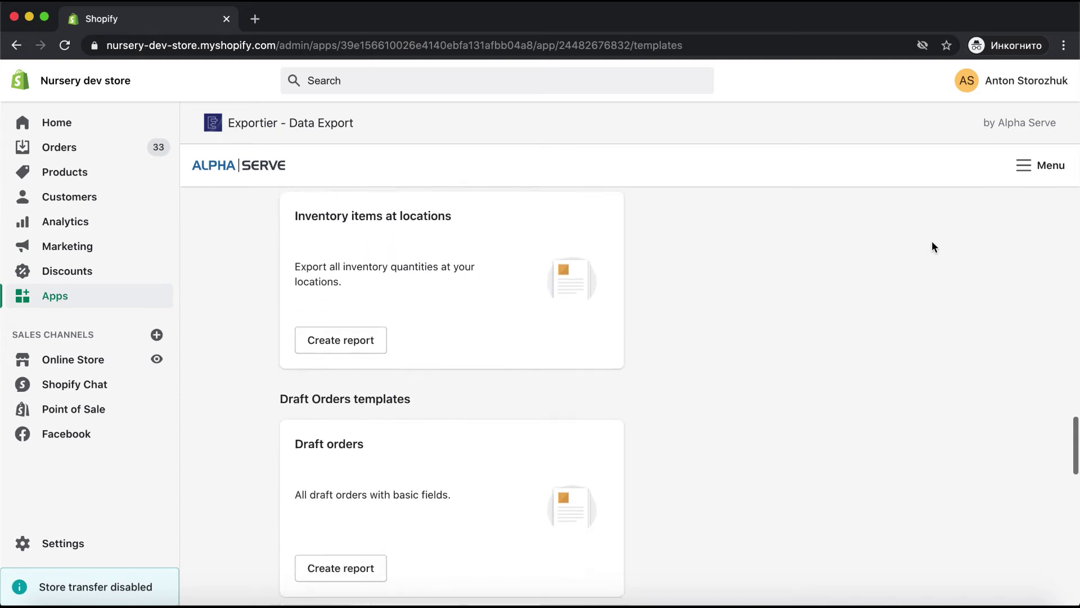
{"action": "scroll", "coordinate": [933, 246], "scroll_direction": "down", "scroll_amount": 1}
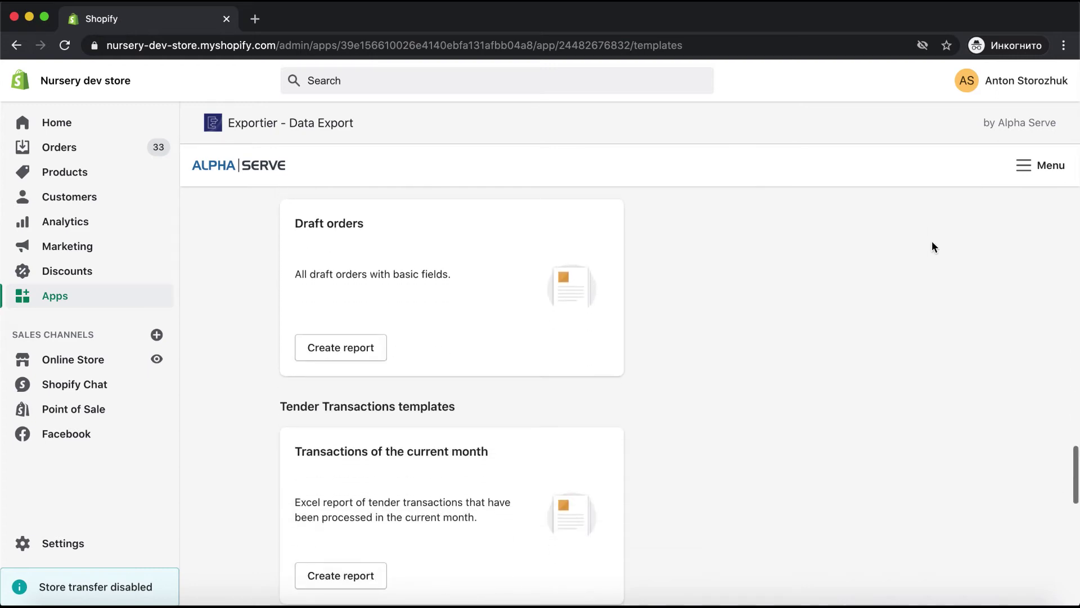
{"action": "left_click", "coordinate": [325, 347]}
Save the Draft orders template report and return to the reports list.
{"action": "scroll", "coordinate": [324, 347], "scroll_direction": "up", "scroll_amount": 15}
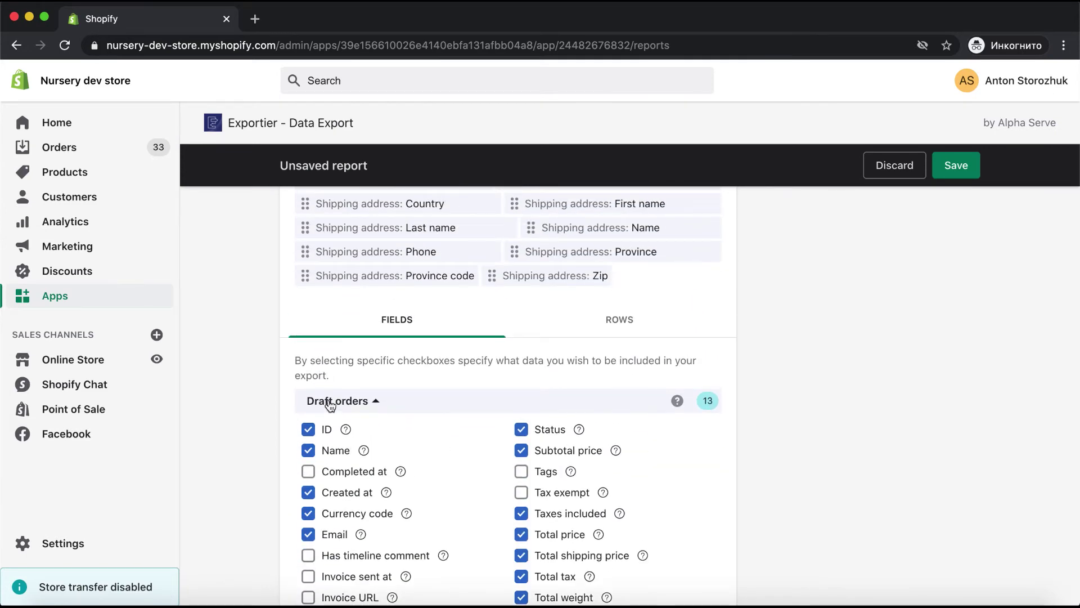
{"action": "left_click", "coordinate": [331, 400]}
{"action": "scroll", "coordinate": [331, 405], "scroll_direction": "down", "scroll_amount": 2}
{"action": "scroll", "coordinate": [331, 405], "scroll_direction": "up", "scroll_amount": 7}
{"action": "scroll", "coordinate": [330, 404], "scroll_direction": "up", "scroll_amount": 7}
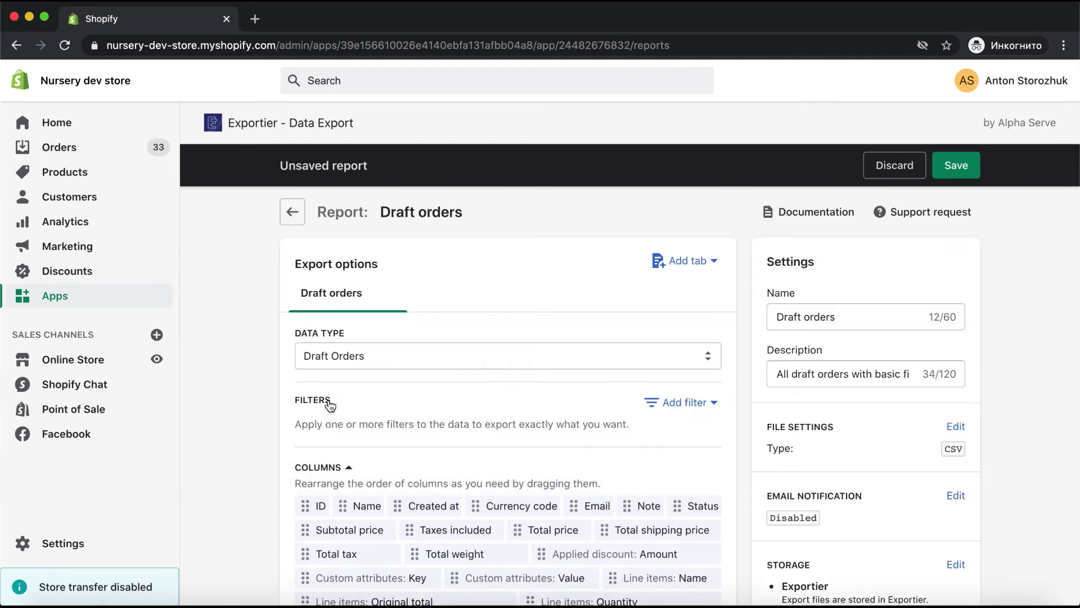
{"action": "left_click", "coordinate": [956, 164]}
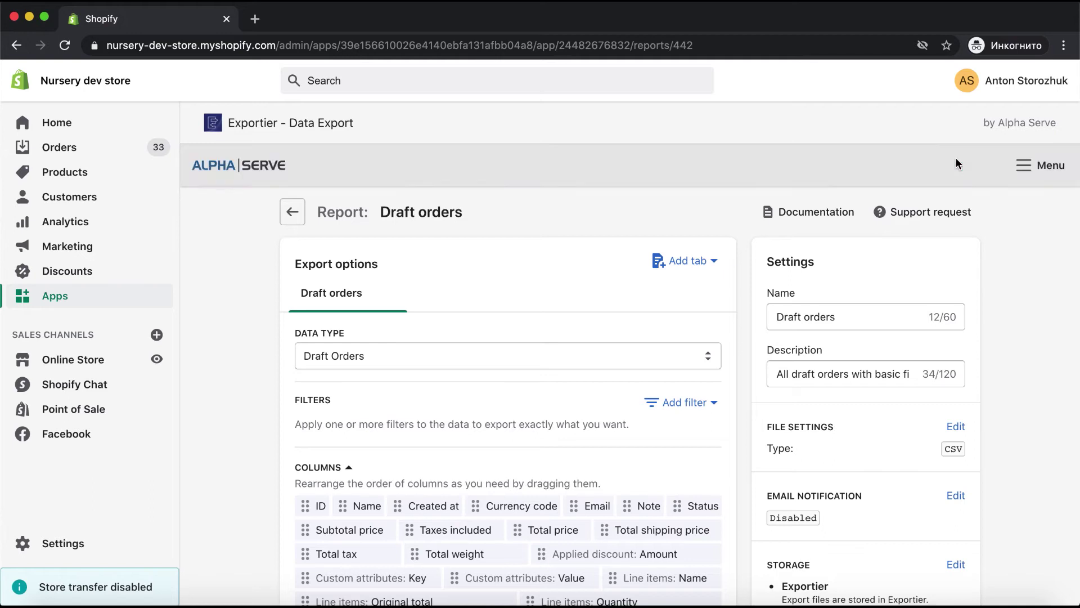
{"action": "left_click", "coordinate": [301, 215]}
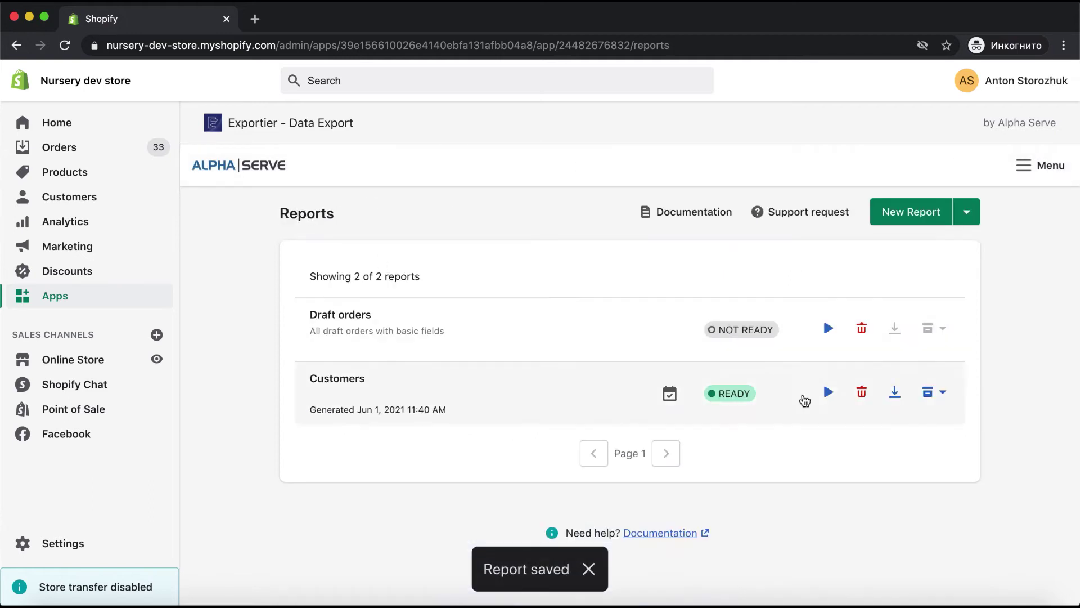
Generate the Draft orders report, download its CSV allowing multiple downloads, and open it.
{"action": "left_click", "coordinate": [828, 329]}
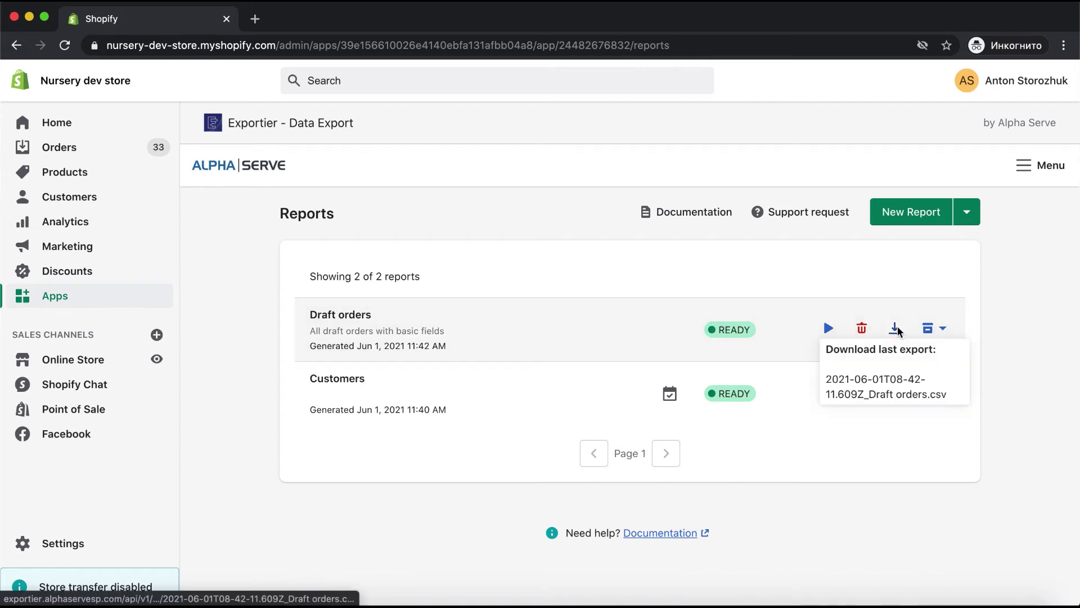
{"action": "left_click", "coordinate": [894, 329]}
{"action": "left_click", "coordinate": [263, 126]}
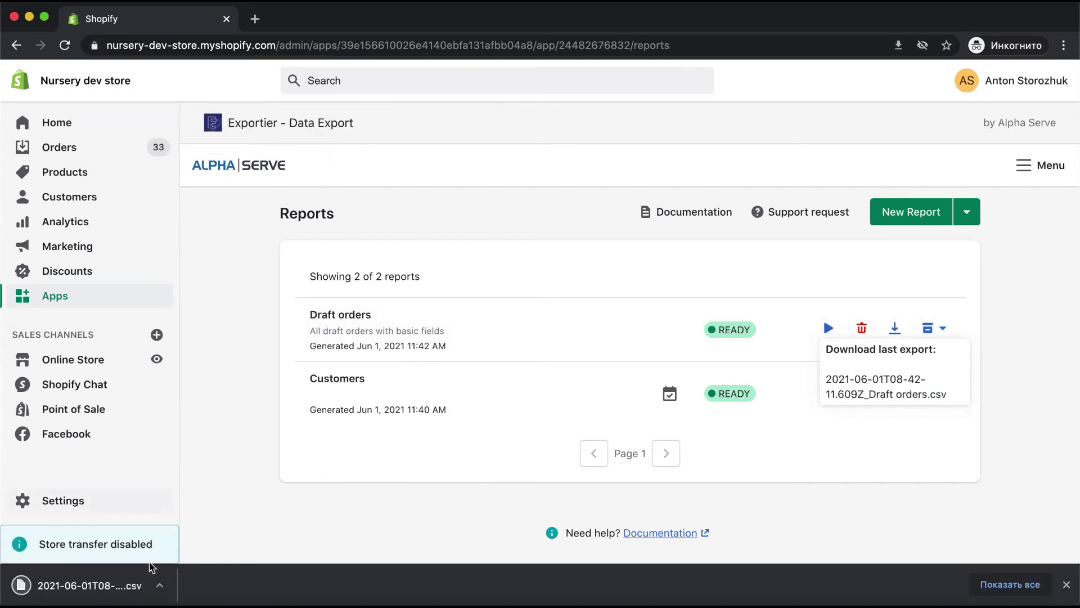
{"action": "left_click", "coordinate": [102, 585]}
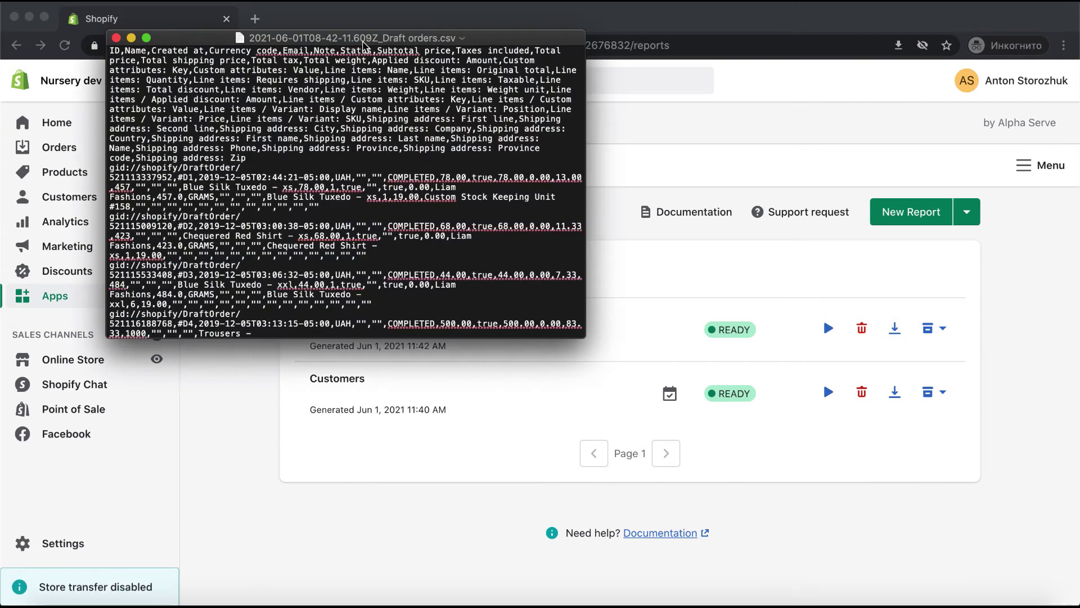
Maximize and close the CSV preview, then show the Exportier navigation menu.
{"action": "double_click", "coordinate": [365, 45]}
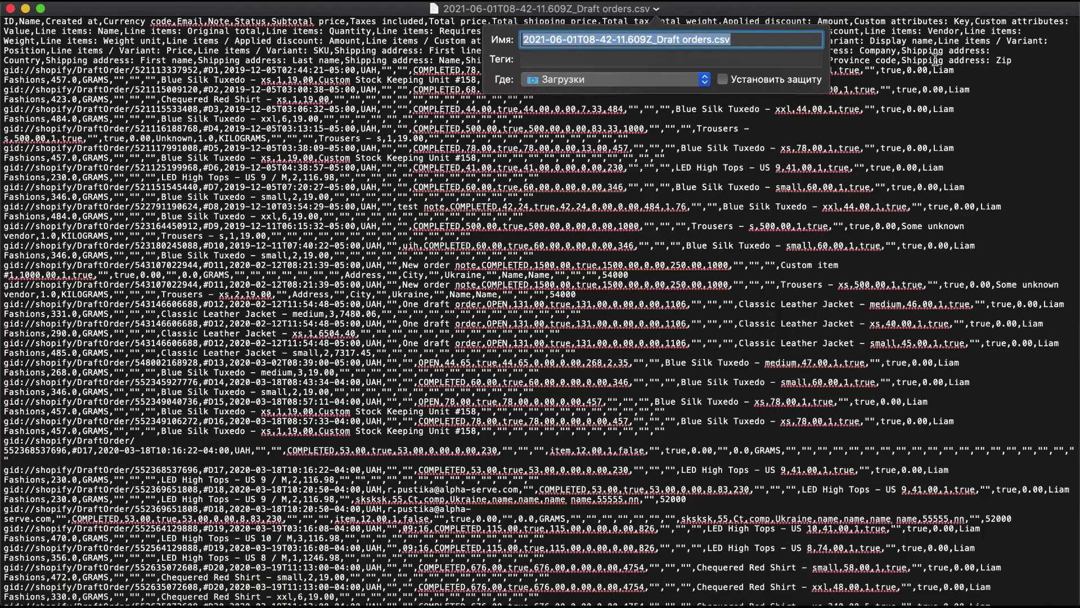
{"action": "left_click", "coordinate": [10, 8]}
{"action": "left_click", "coordinate": [1037, 166]}
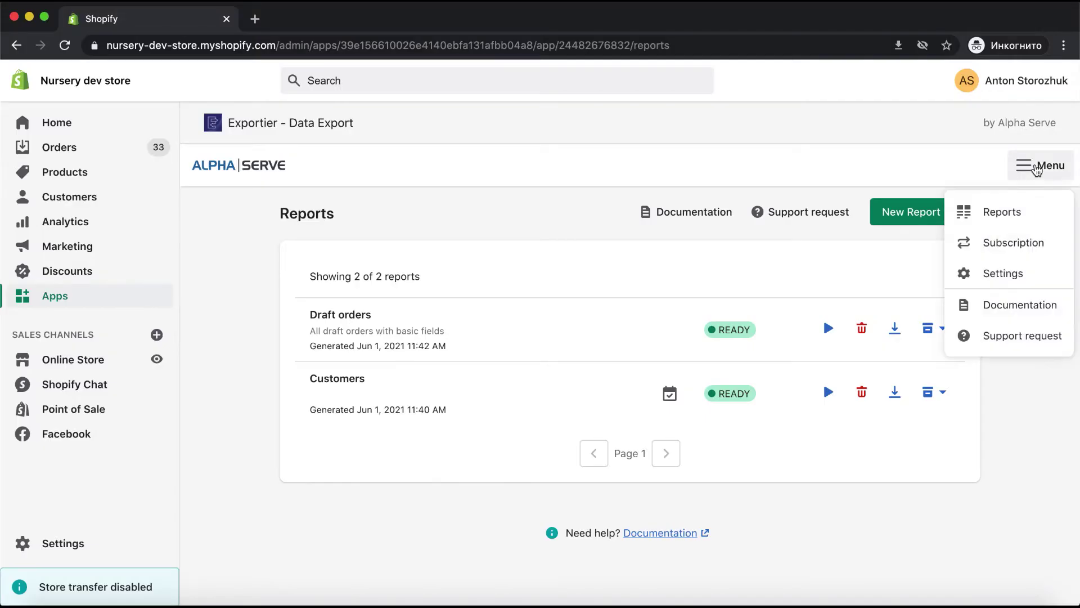
{"action": "left_click", "coordinate": [1001, 274]}
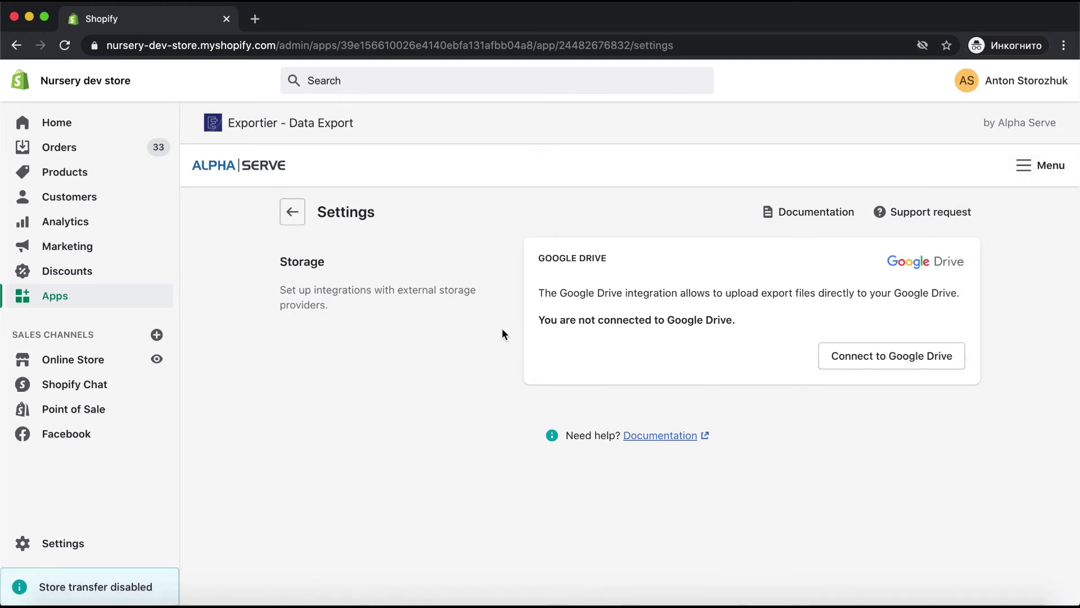
{"action": "left_click", "coordinate": [895, 361]}
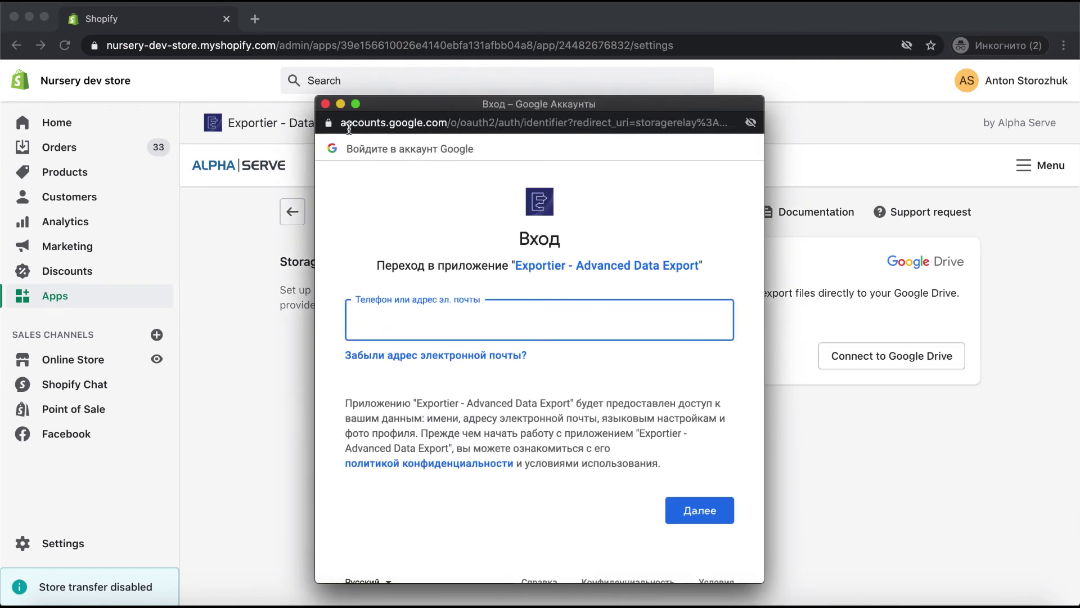
{"action": "left_click", "coordinate": [325, 104]}
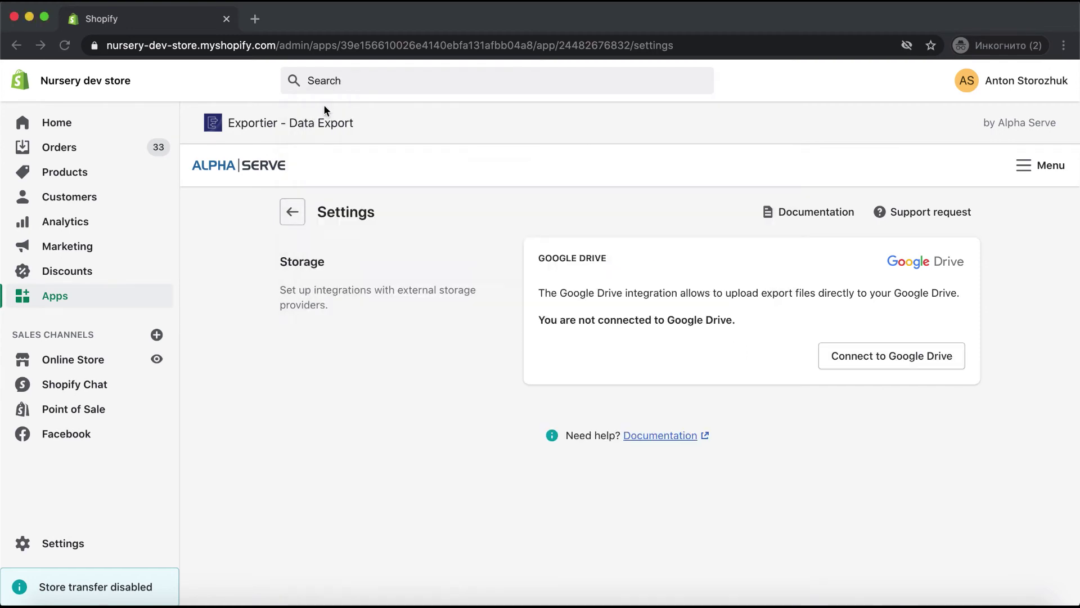
{"action": "left_click", "coordinate": [293, 213]}
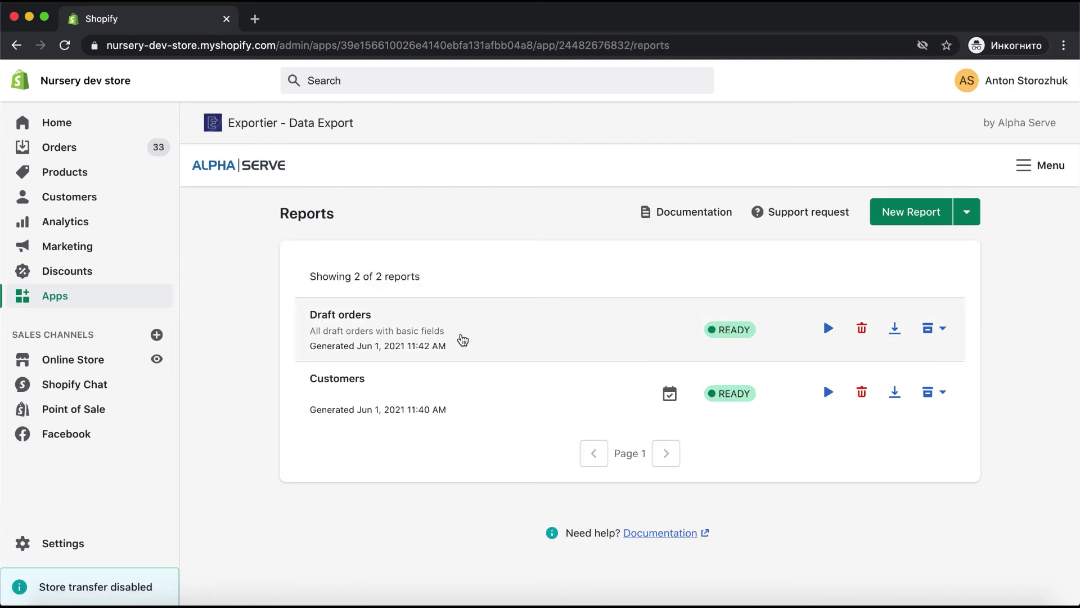
Enable Send notifications on the Draft orders report, save it, and return to the Reports list.
{"action": "left_click", "coordinate": [467, 338]}
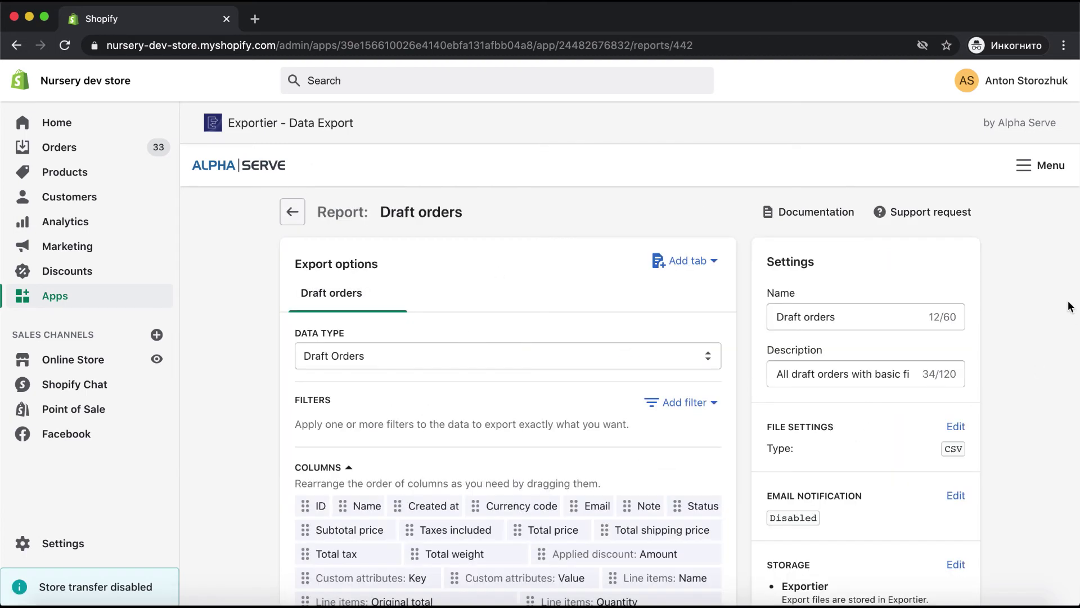
{"action": "scroll", "coordinate": [1071, 306], "scroll_direction": "down", "scroll_amount": 3}
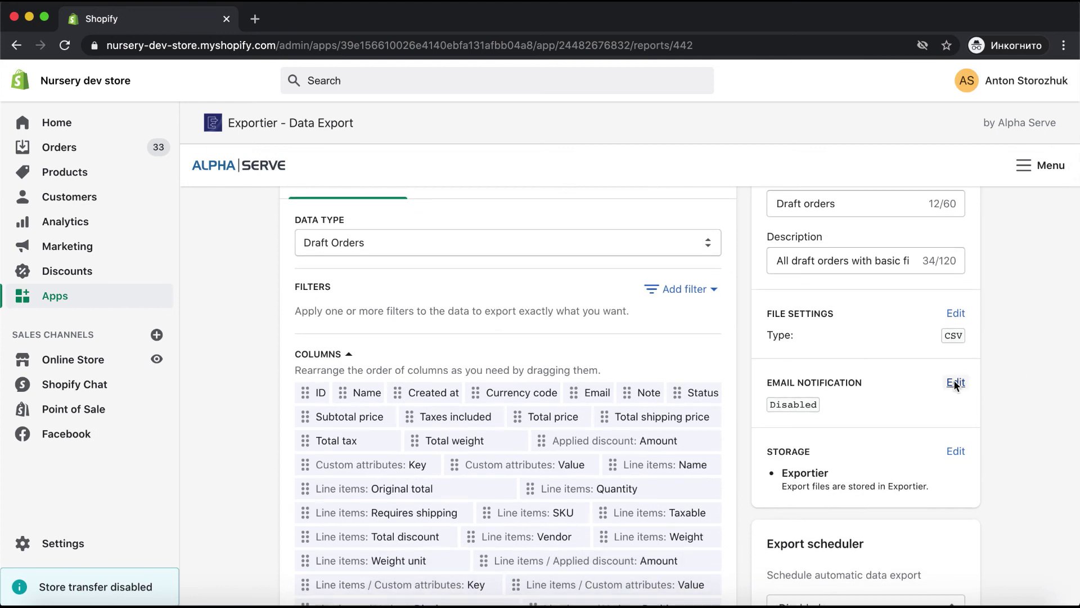
{"action": "left_click", "coordinate": [955, 382]}
{"action": "left_click", "coordinate": [461, 371]}
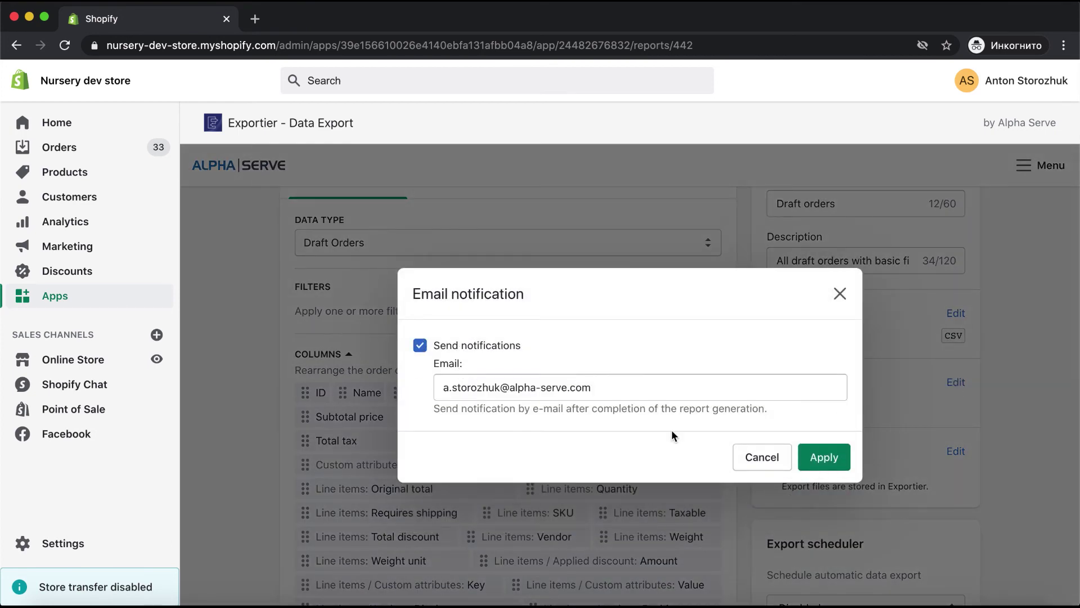
{"action": "left_click", "coordinate": [827, 456]}
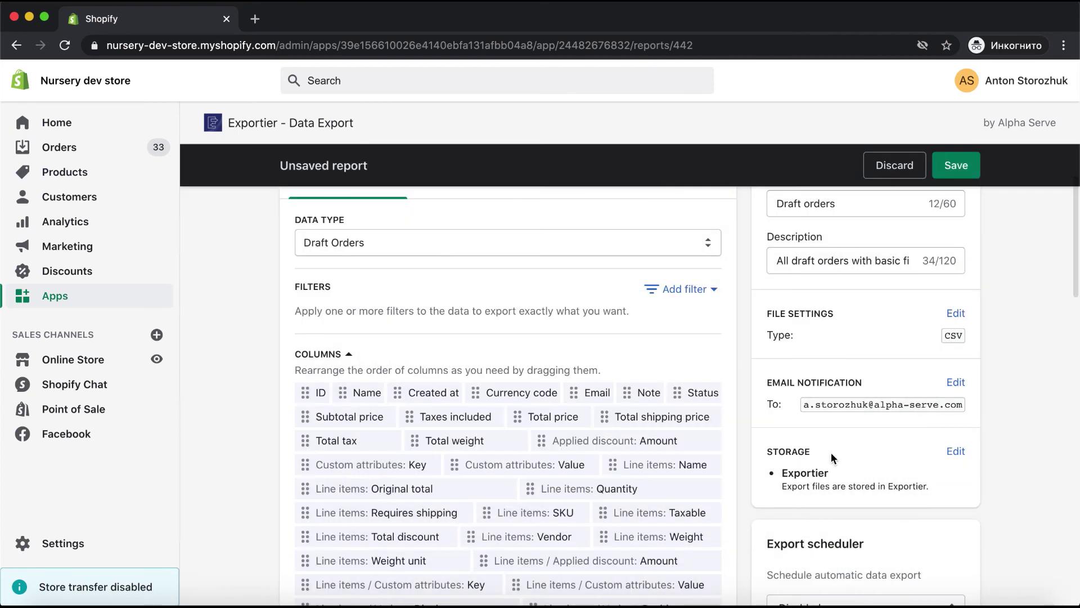
{"action": "left_click", "coordinate": [951, 164]}
{"action": "scroll", "coordinate": [1009, 271], "scroll_direction": "up", "scroll_amount": 3}
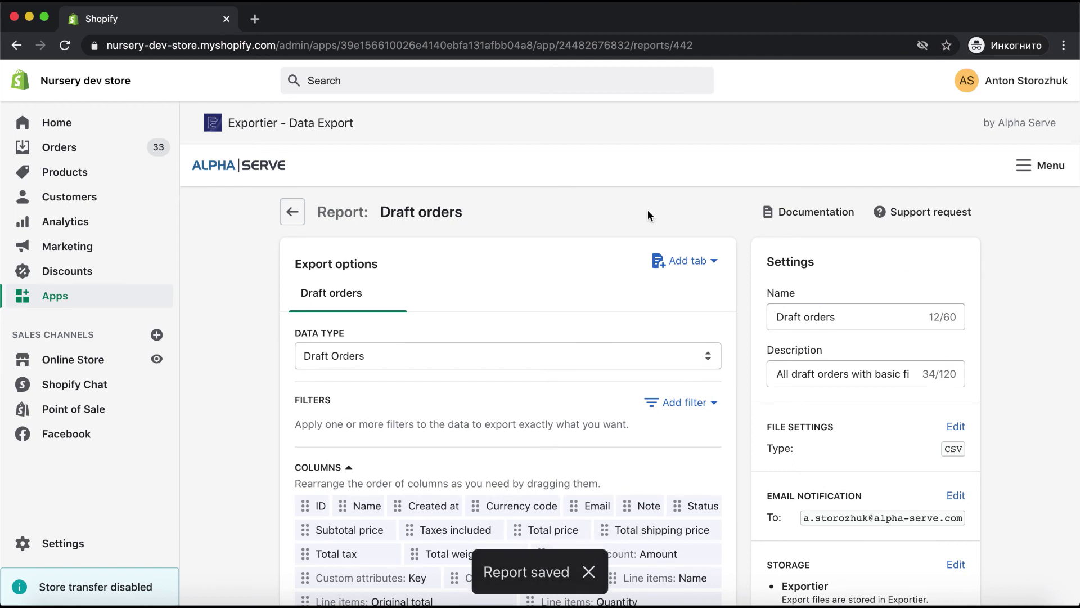
{"action": "left_click", "coordinate": [292, 213]}
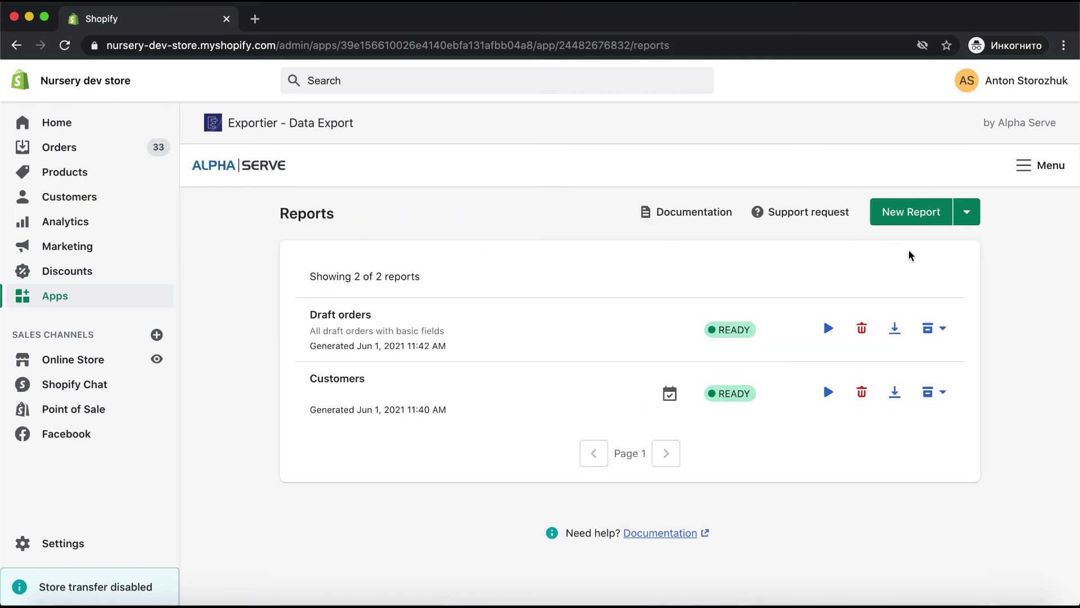
Start a new report and add a second tab named 'Customers' beside All products.
{"action": "left_click", "coordinate": [912, 212]}
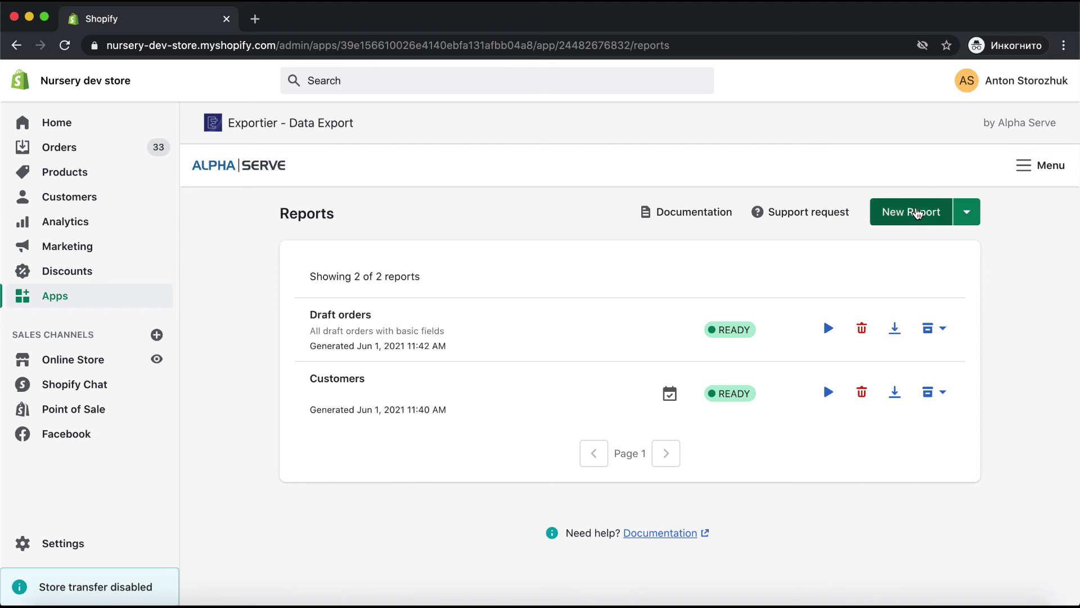
{"action": "left_click", "coordinate": [683, 262]}
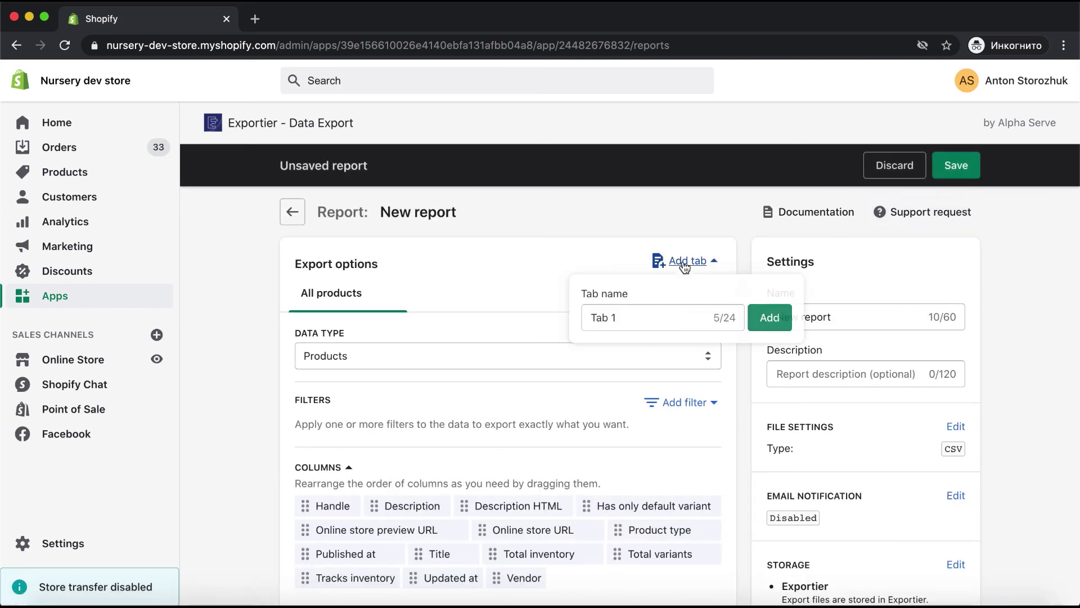
{"action": "left_click", "coordinate": [646, 321]}
{"action": "left_click_drag", "start_coordinate": [647, 320], "coordinate": [564, 318]}
{"action": "left_click", "coordinate": [563, 319]}
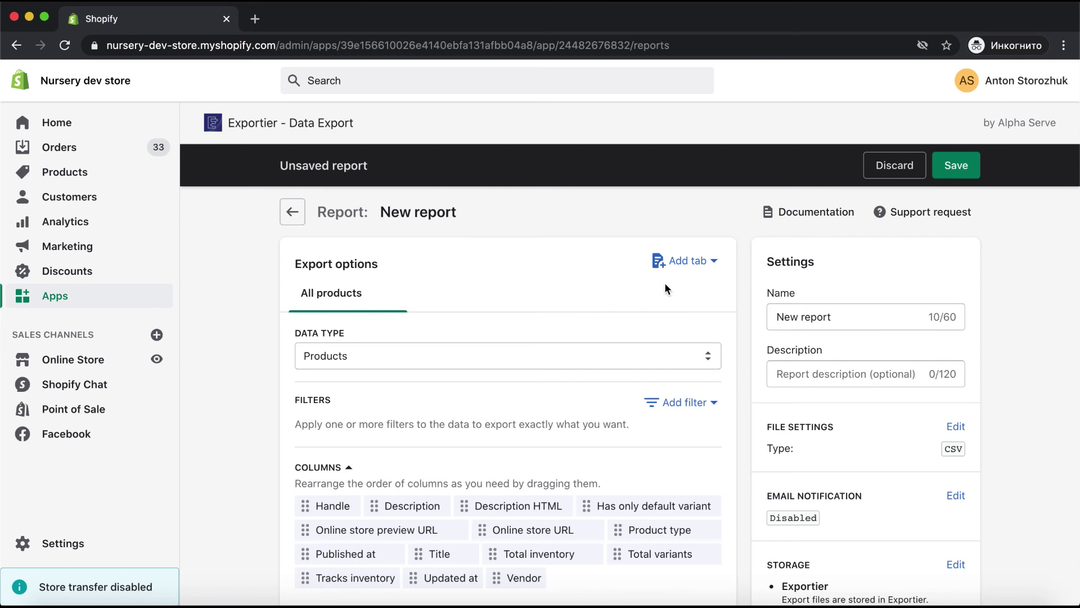
{"action": "left_click", "coordinate": [682, 260]}
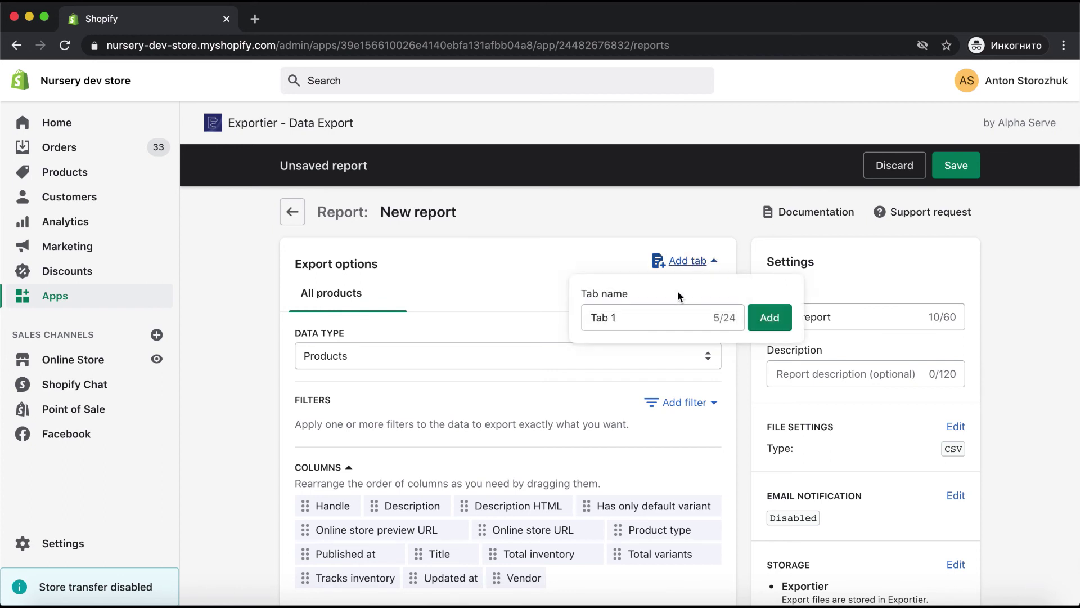
{"action": "triple_click", "coordinate": [649, 319]}
{"action": "type", "text": "Customers"}
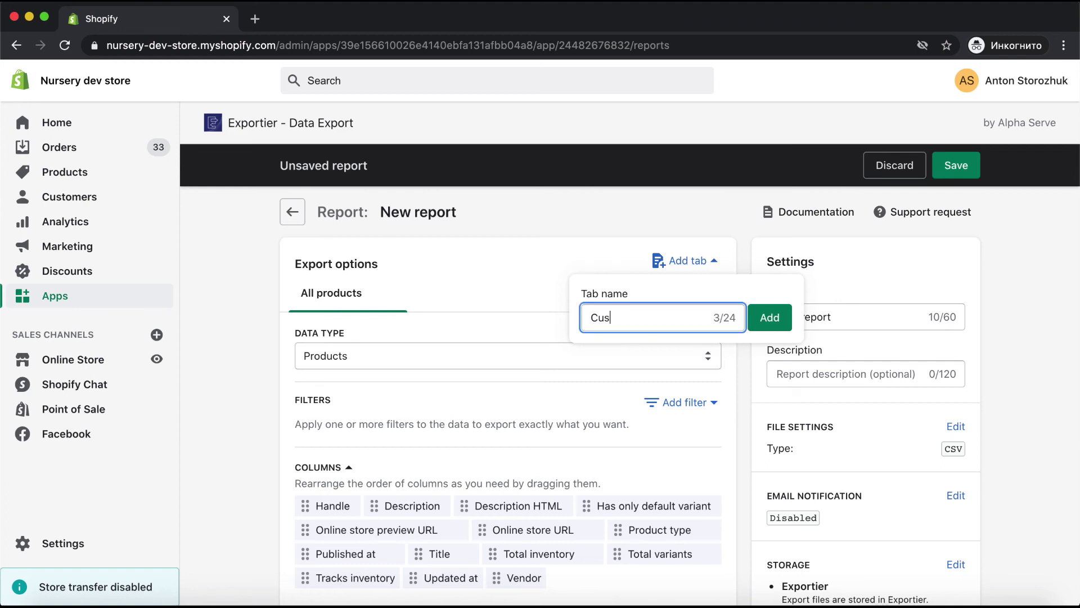
{"action": "left_click", "coordinate": [769, 318]}
{"action": "left_click", "coordinate": [428, 355]}
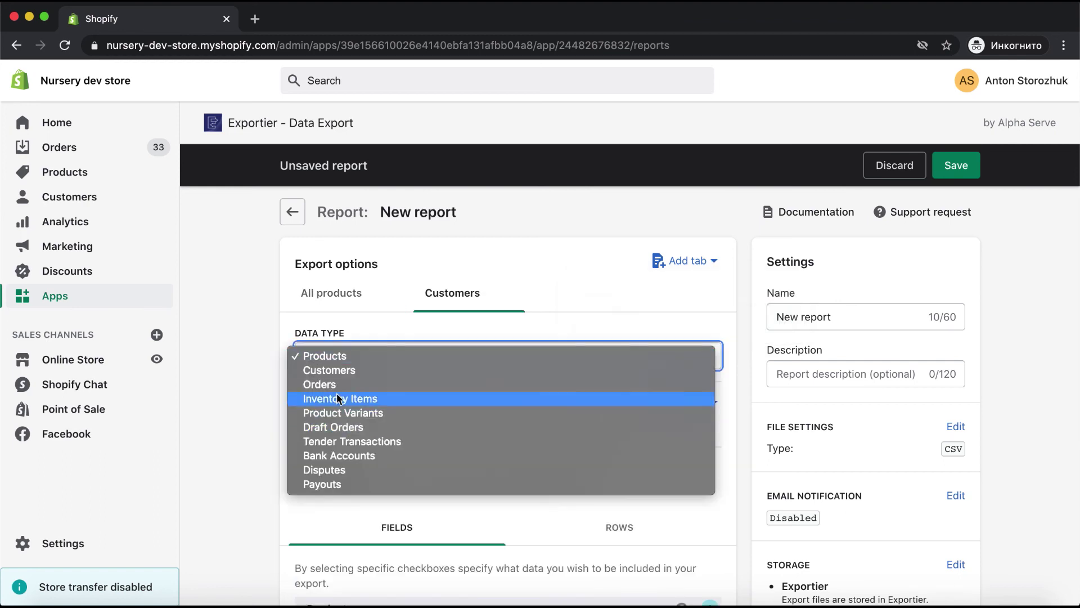
Set the tab's data type to Customers with Display name and Total spent columns.
{"action": "left_click", "coordinate": [336, 371]}
{"action": "scroll", "coordinate": [343, 391], "scroll_direction": "down", "scroll_amount": 2}
{"action": "scroll", "coordinate": [345, 395], "scroll_direction": "down", "scroll_amount": 6}
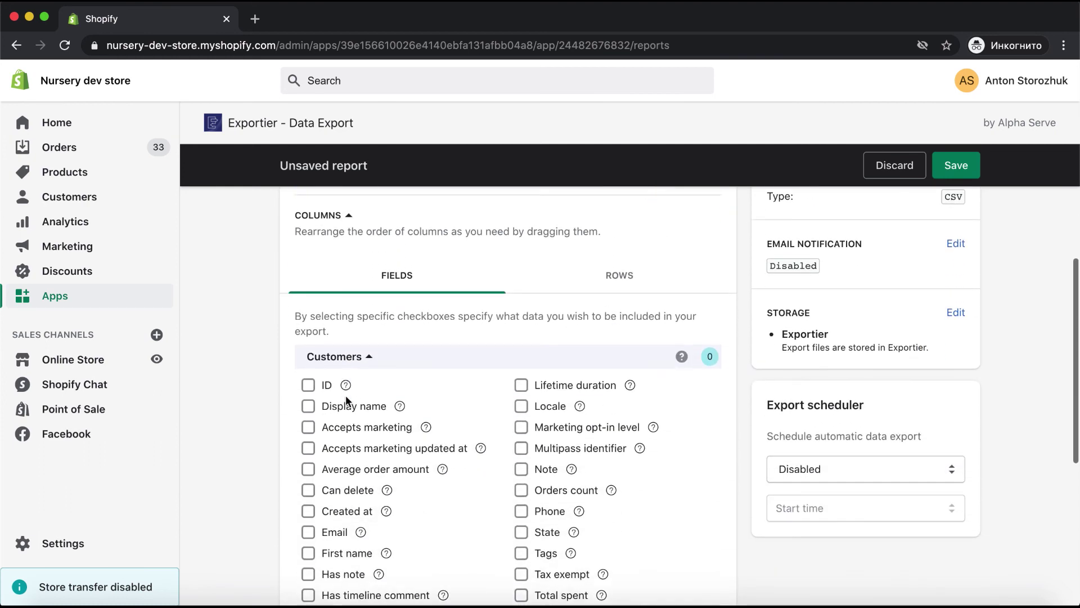
{"action": "left_click", "coordinate": [346, 396]}
{"action": "scroll", "coordinate": [497, 505], "scroll_direction": "down", "scroll_amount": 5}
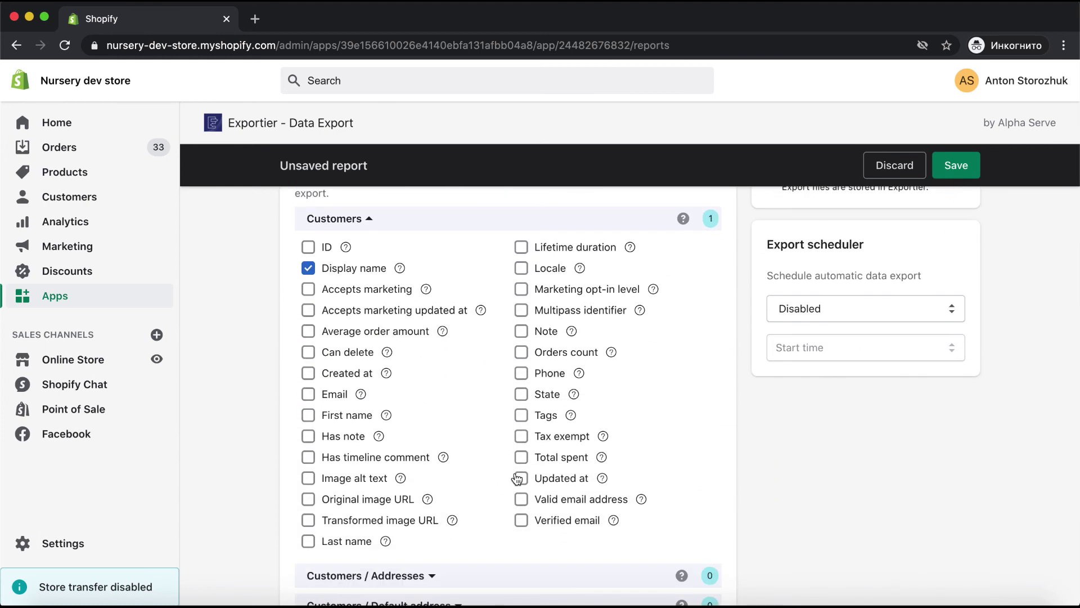
{"action": "left_click", "coordinate": [521, 458]}
{"action": "scroll", "coordinate": [518, 453], "scroll_direction": "up", "scroll_amount": 2}
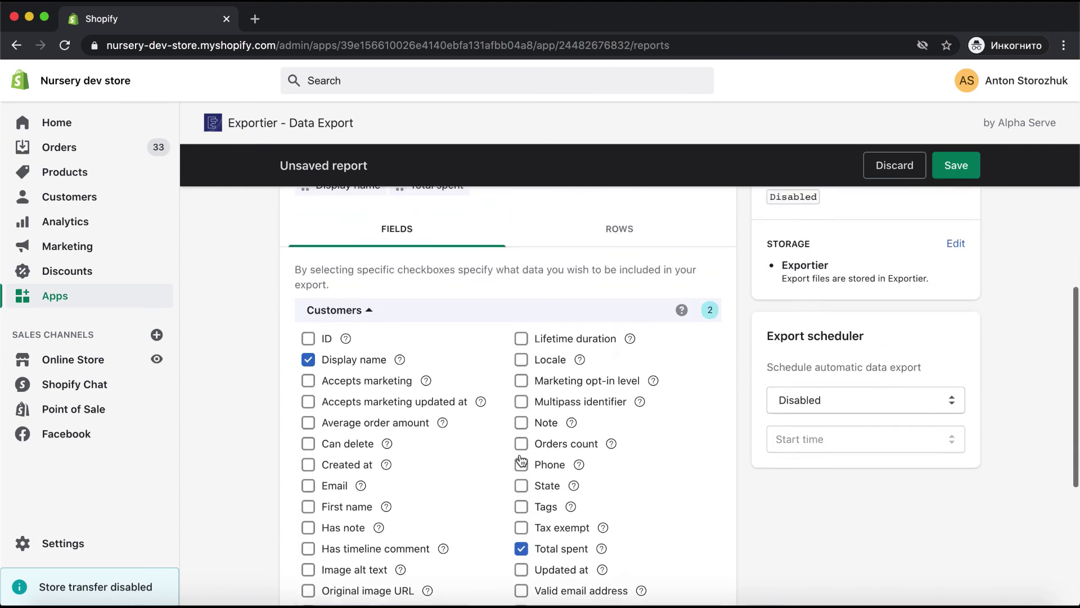
Add a =SUM footer under the Total spent column.
{"action": "left_click", "coordinate": [616, 221]}
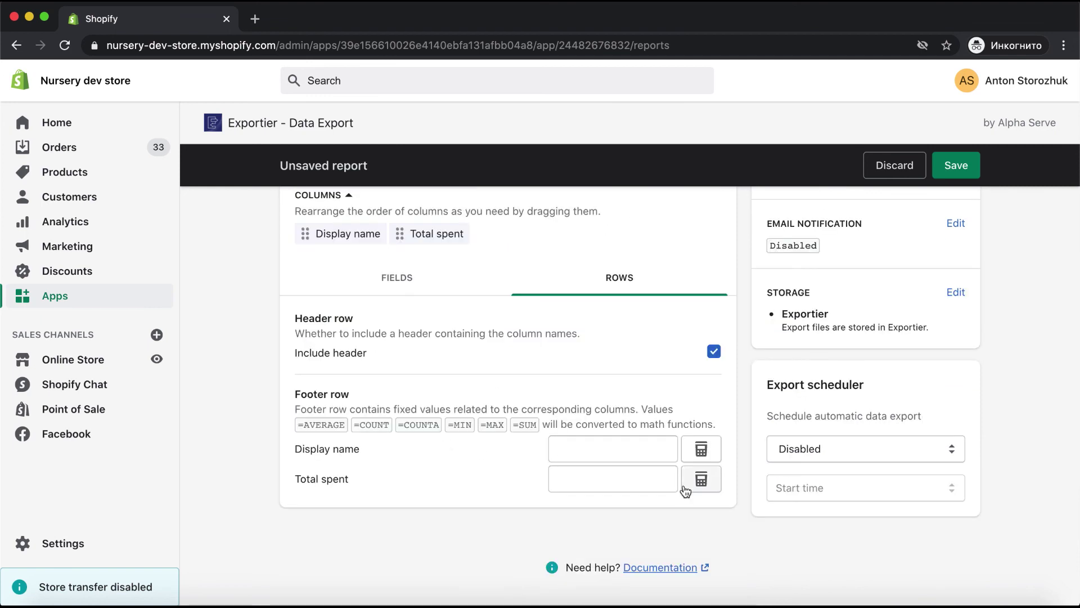
{"action": "left_click", "coordinate": [701, 479]}
{"action": "scroll", "coordinate": [628, 406], "scroll_direction": "down", "scroll_amount": 2}
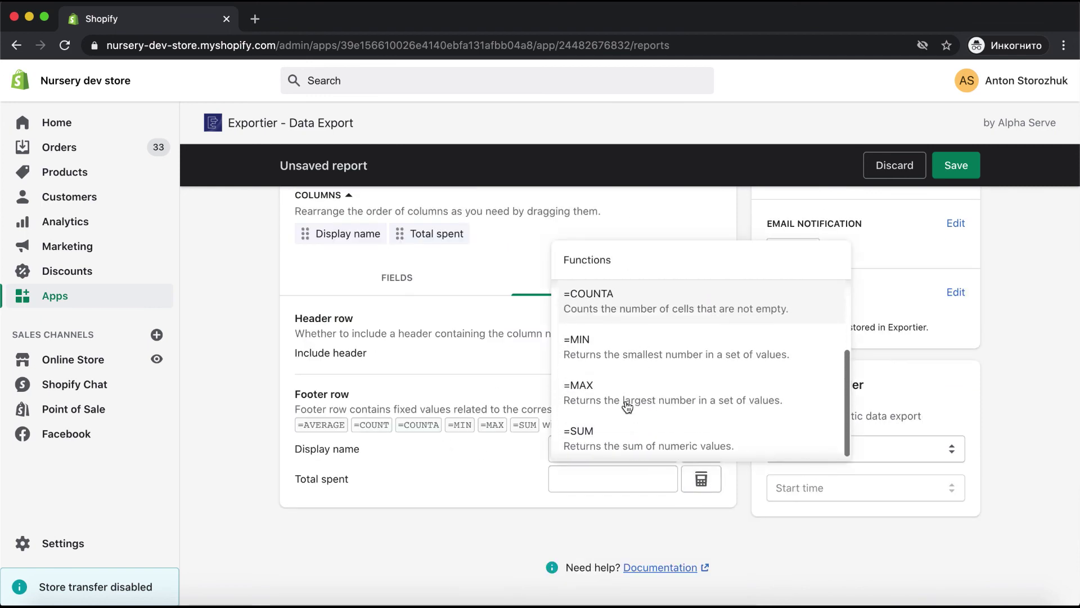
{"action": "left_click", "coordinate": [616, 437]}
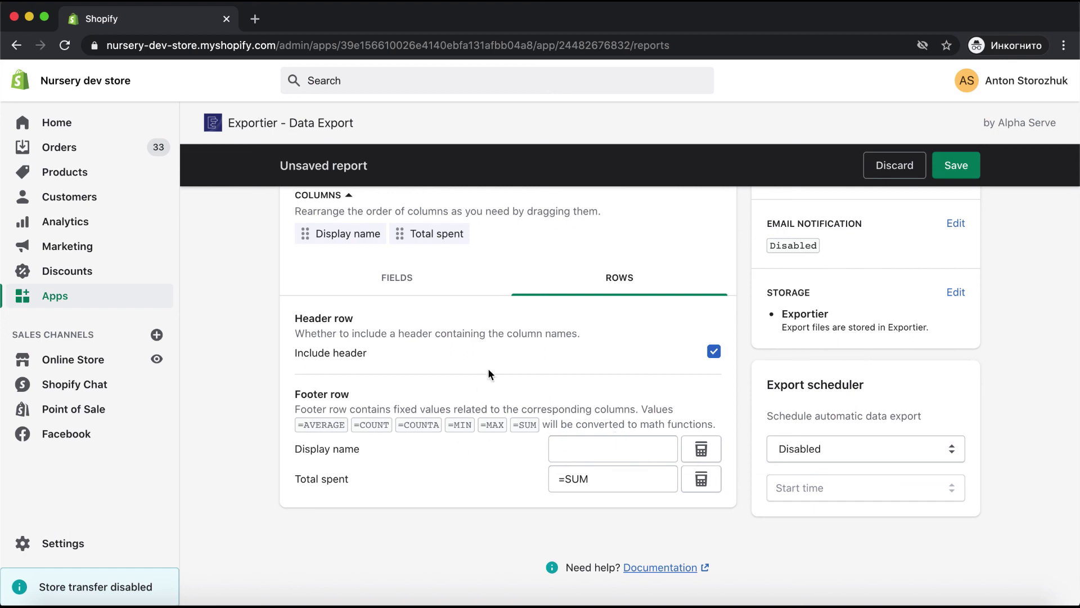
{"action": "scroll", "coordinate": [504, 341], "scroll_direction": "up", "scroll_amount": 5}
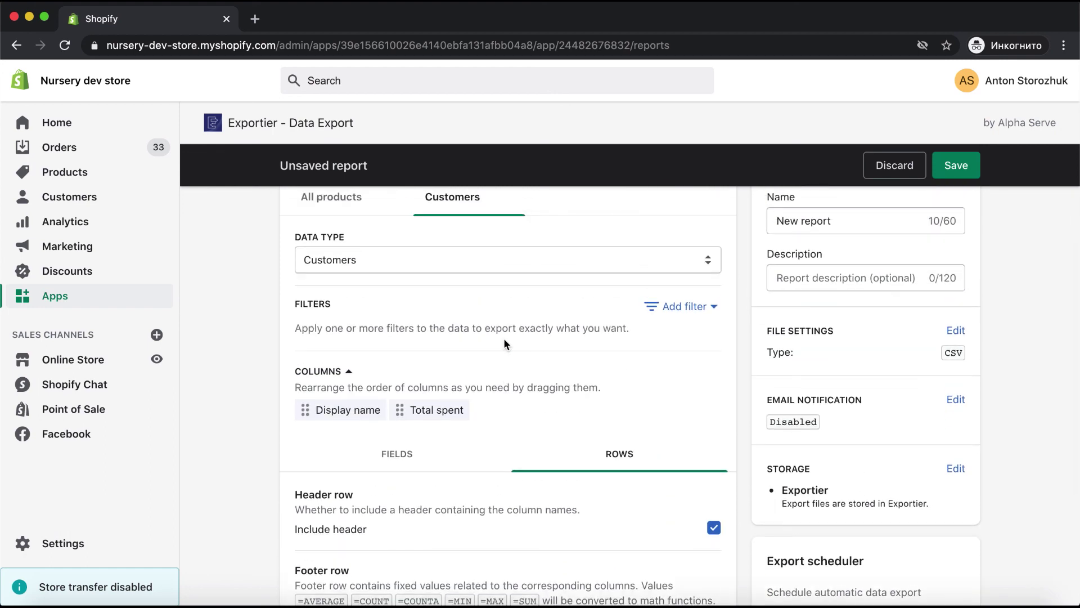